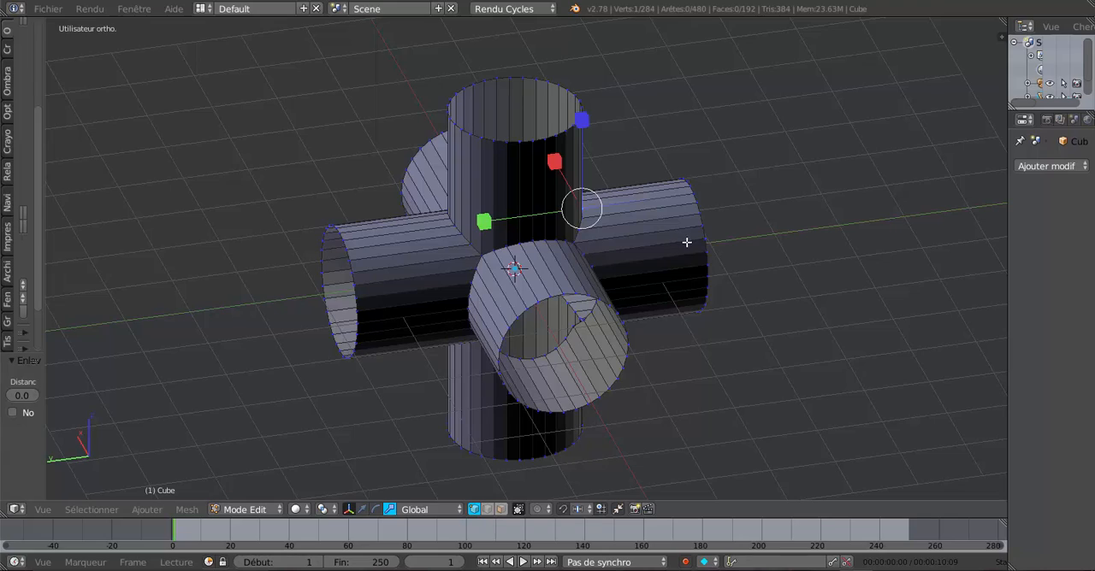
- Examine the six-way pipe junction mesh from several angles, including the seams where the tubes meet
{"action": "middle_click_drag", "start_coordinate": [690, 279], "coordinate": [770, 293]}
{"action": "scroll", "coordinate": [582, 303], "scroll_direction": "up", "scroll_amount": 4}
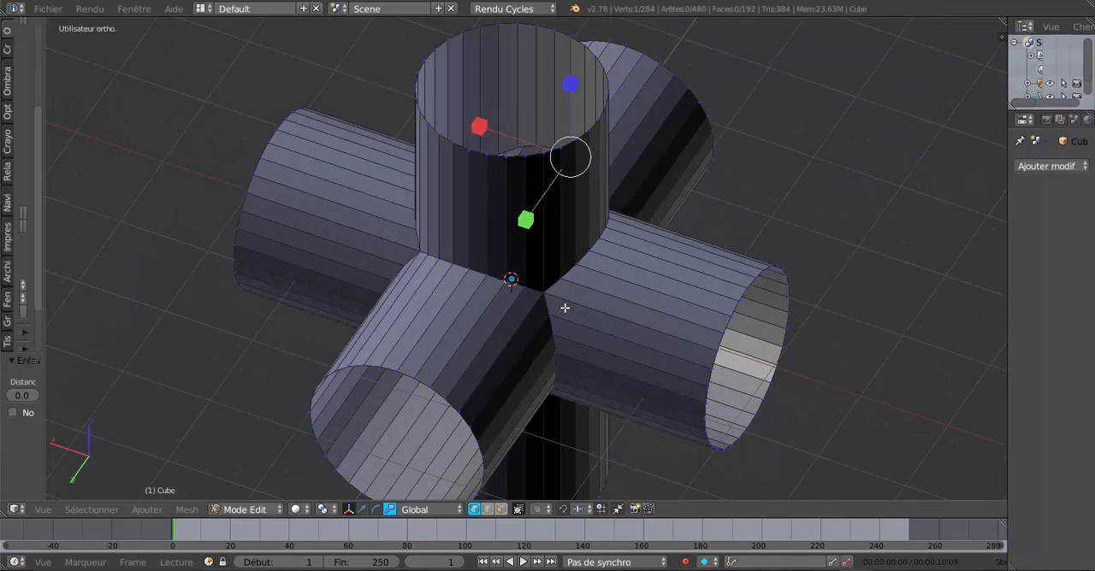
{"action": "scroll", "coordinate": [565, 308], "scroll_direction": "down", "scroll_amount": 2}
{"action": "mouse_move", "coordinate": [561, 313]}
{"action": "middle_mouse_down"}
{"action": "mouse_move", "coordinate": [596, 302]}
{"action": "mouse_move", "coordinate": [556, 292]}
{"action": "mouse_move", "coordinate": [558, 317]}
{"action": "middle_mouse_up"}
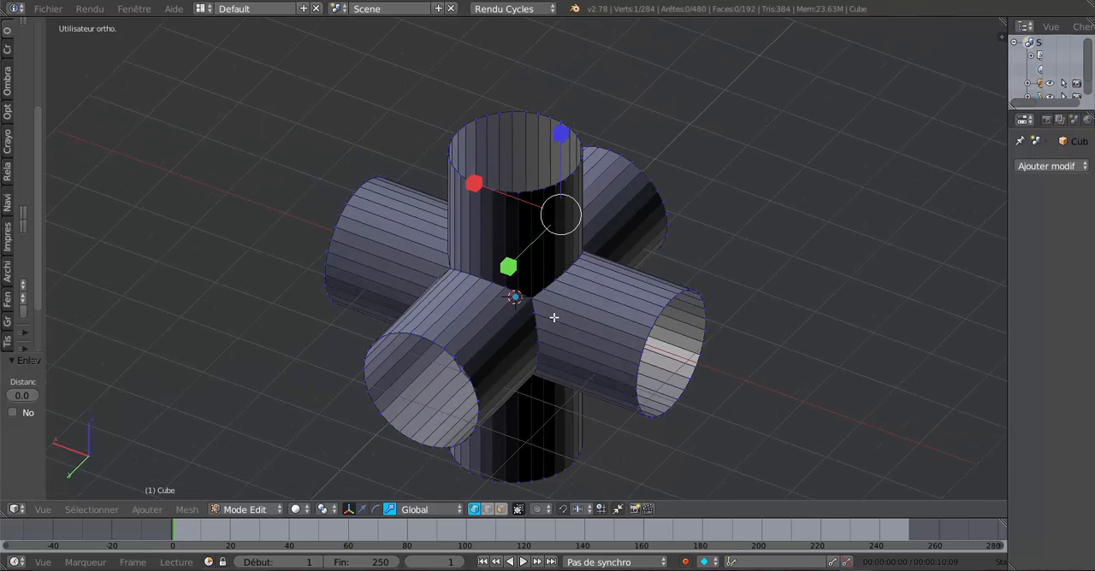
{"action": "scroll", "coordinate": [555, 317], "scroll_direction": "up", "scroll_amount": 2}
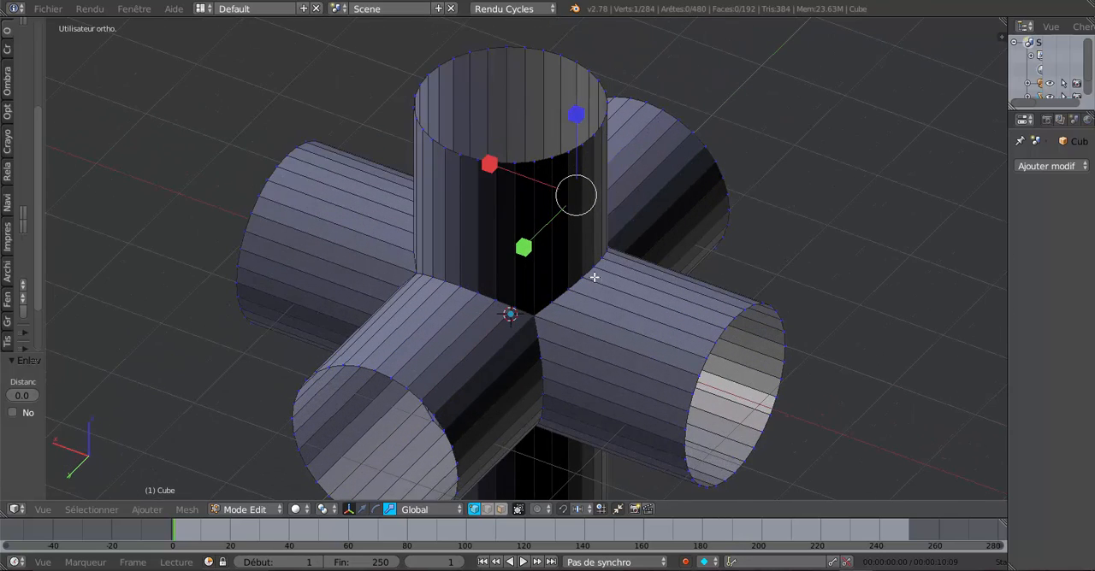
{"action": "scroll", "coordinate": [586, 291], "scroll_direction": "down", "scroll_amount": 2}
{"action": "middle_click_drag", "start_coordinate": [581, 296], "coordinate": [533, 271]}
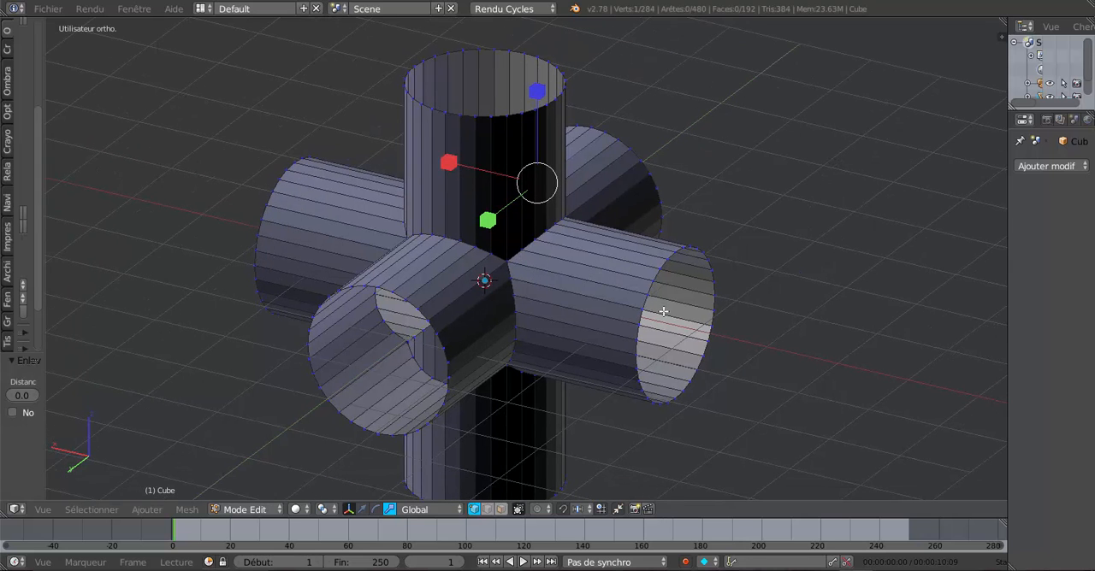
{"action": "middle_click_drag", "start_coordinate": [650, 210], "coordinate": [634, 228]}
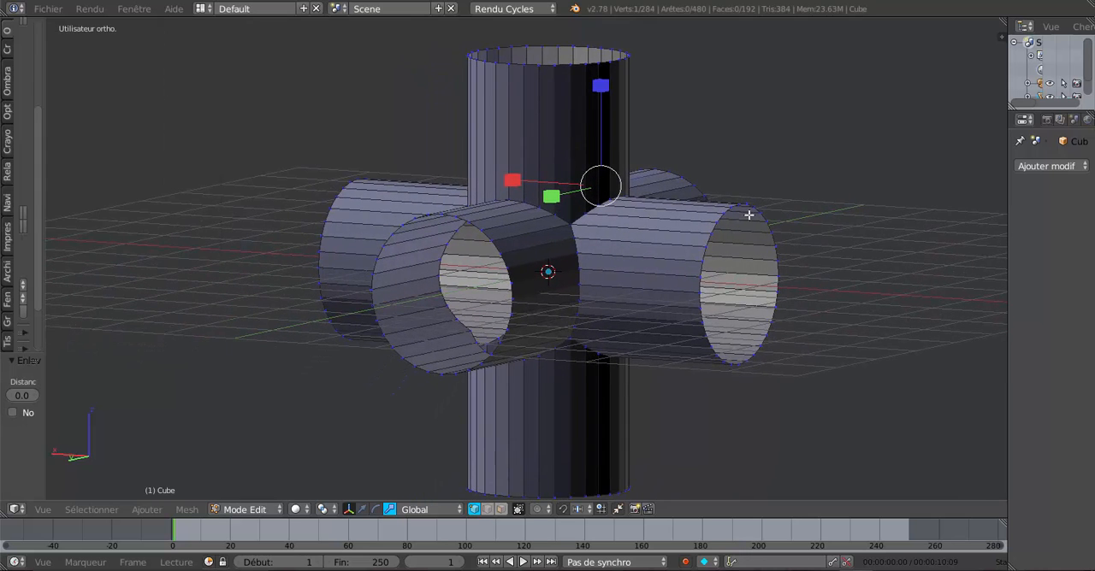
{"action": "middle_click_drag", "start_coordinate": [750, 214], "coordinate": [760, 254]}
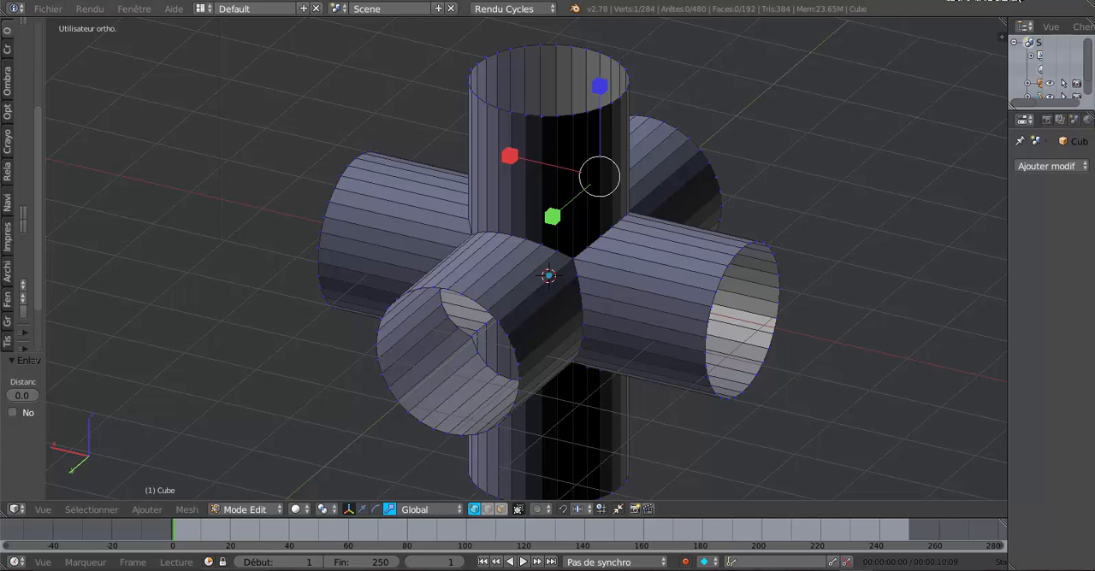
- Try to move a vertex on the seam between the vertical pipe and an adjoining horizontal pipe
{"action": "right_click_drag", "start_coordinate": [600, 243], "coordinate": [666, 181]}
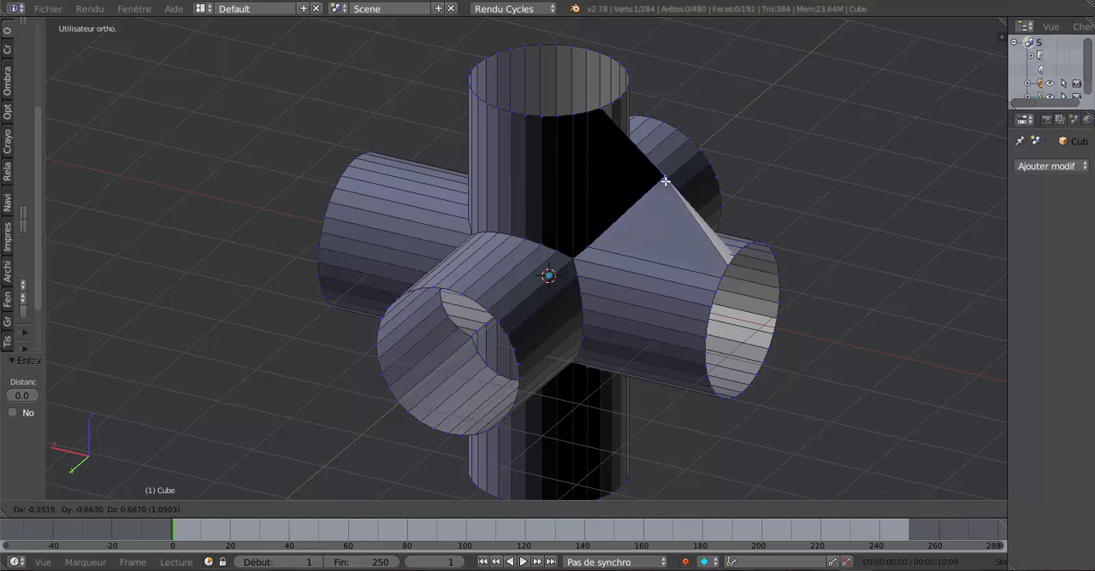
{"action": "right_click", "coordinate": [665, 181]}
{"action": "middle_click_drag", "start_coordinate": [663, 221], "coordinate": [567, 223]}
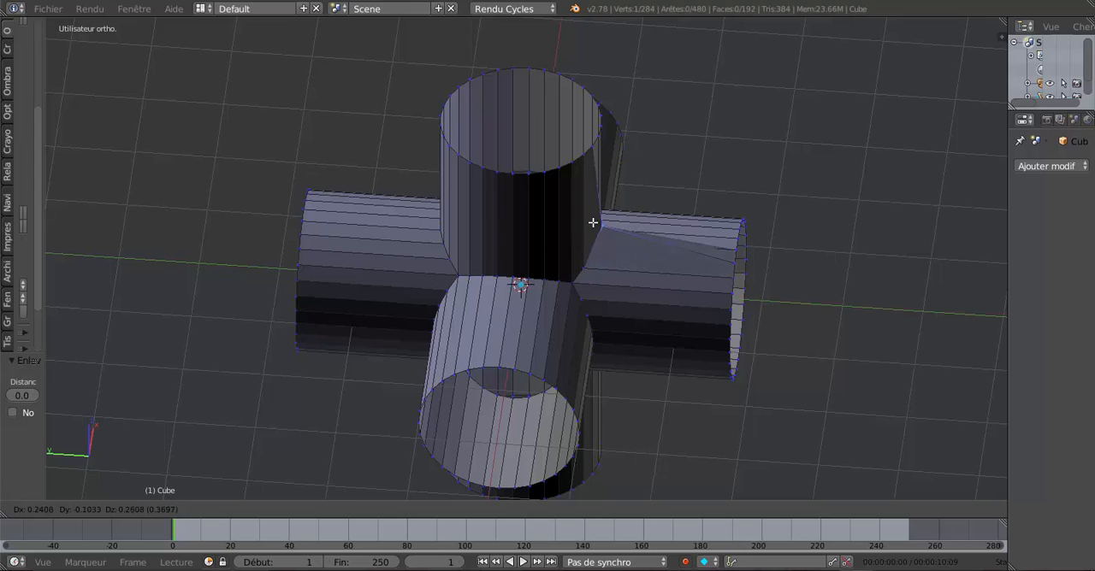
{"action": "middle_click_drag", "start_coordinate": [660, 225], "coordinate": [596, 303]}
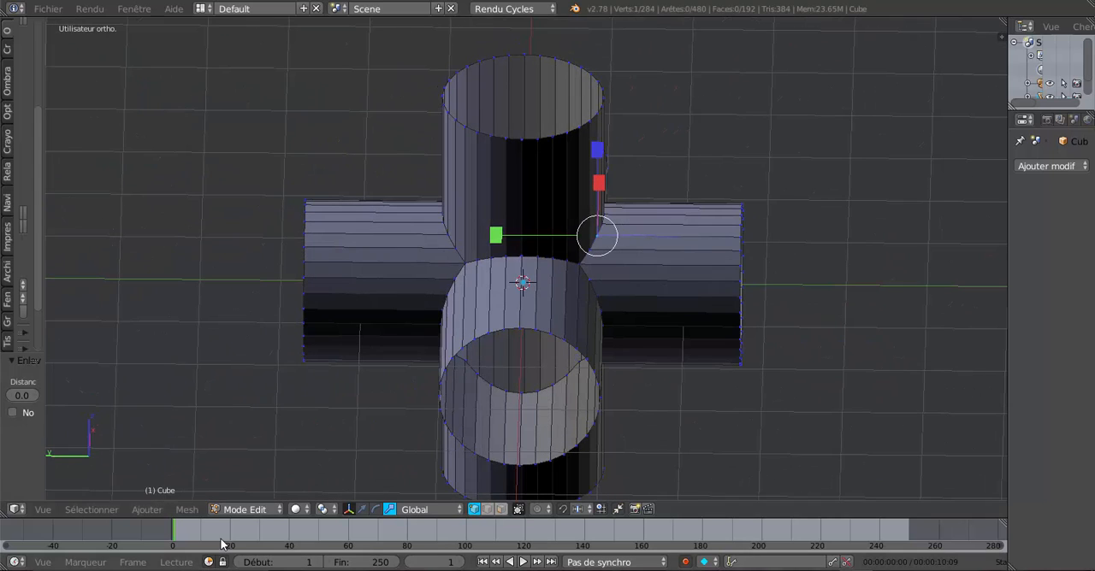
{"action": "left_click", "coordinate": [186, 510]}
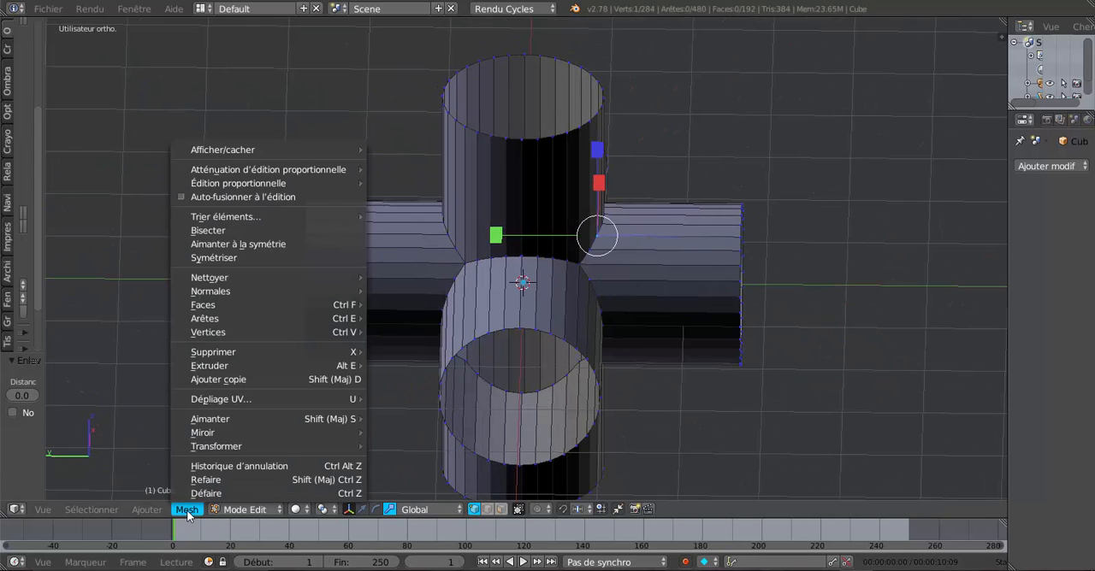
{"action": "mouse_move", "coordinate": [207, 405]}
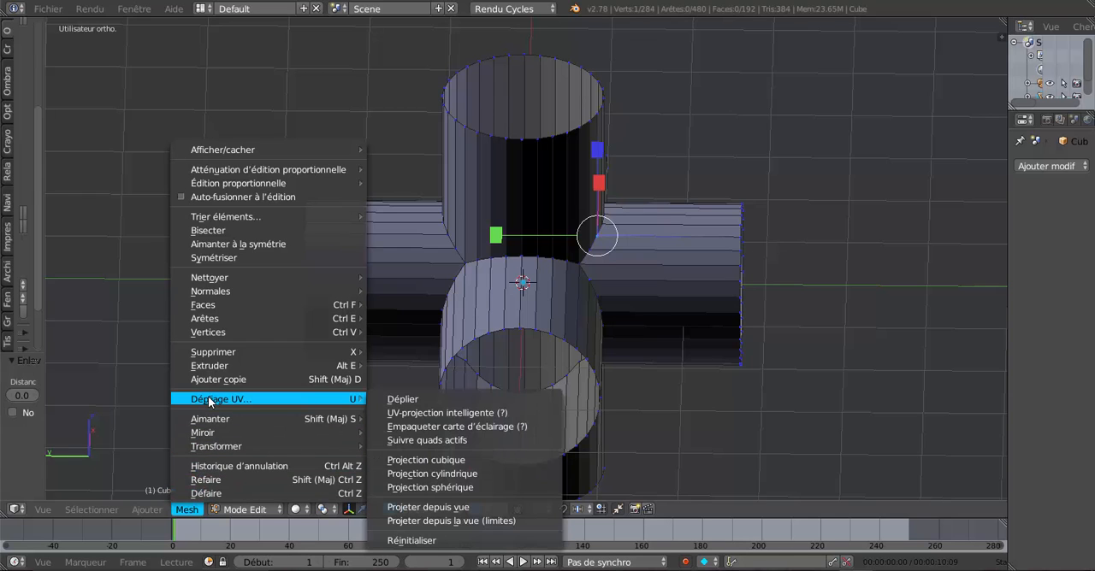
{"action": "mouse_move", "coordinate": [211, 428]}
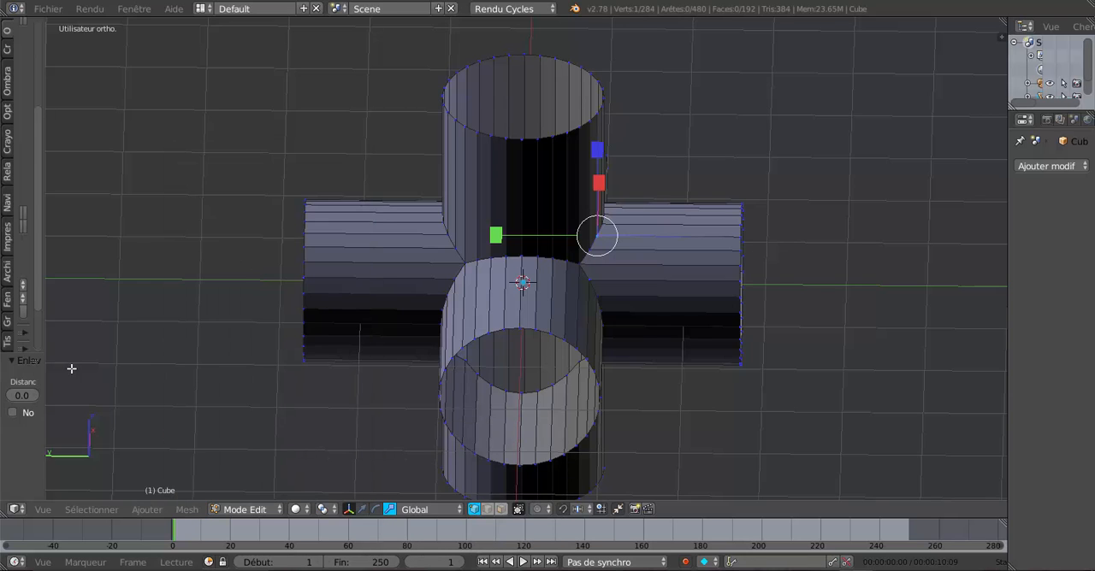
{"action": "key", "text": "Tab"}
{"action": "left_click", "coordinate": [187, 509]}
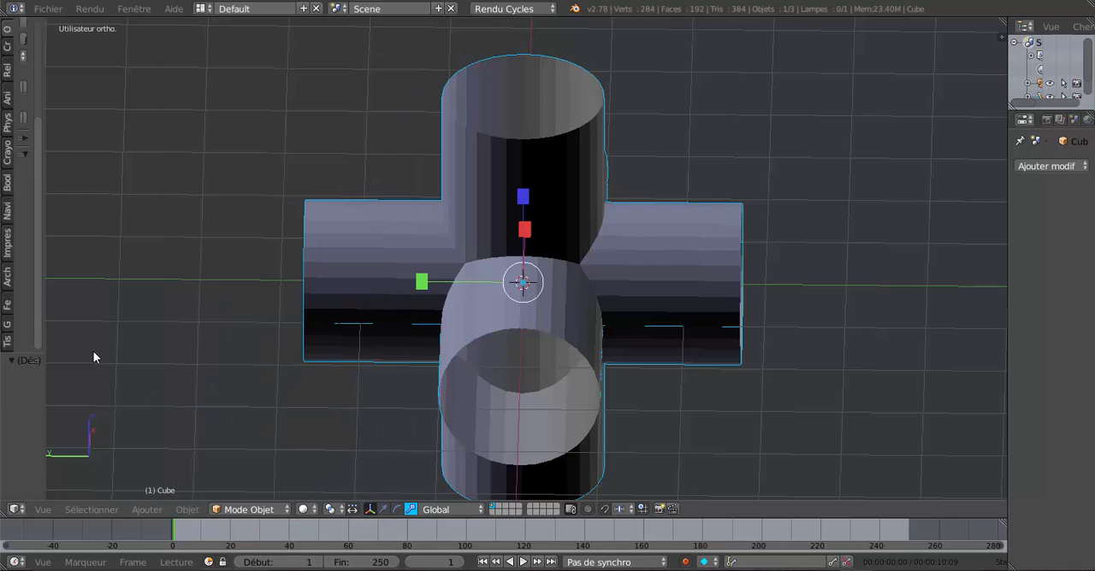
{"action": "key", "text": "Tab"}
{"action": "left_click", "coordinate": [186, 509]}
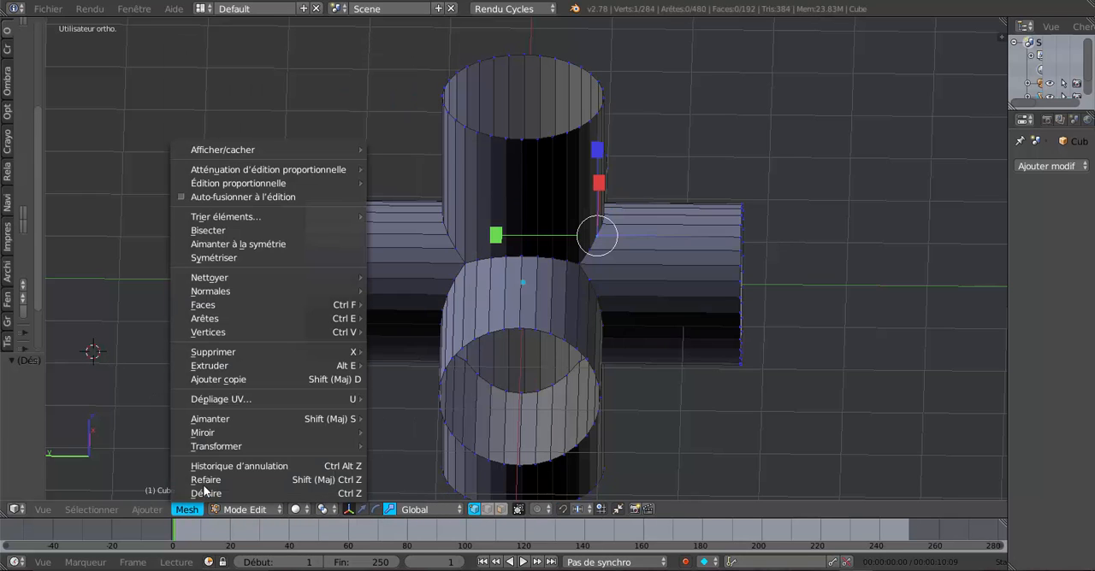
{"action": "mouse_move", "coordinate": [221, 446]}
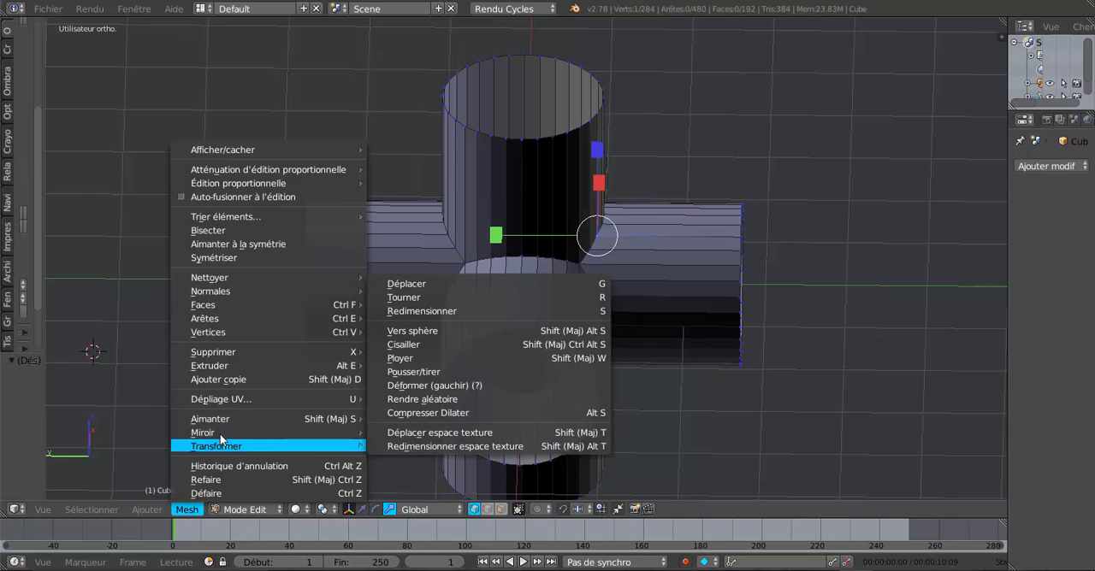
- Add a Pipe Y-Joint at the 3D cursor beside the six-way junction and delete its vertices again
{"action": "mouse_move", "coordinate": [149, 515]}
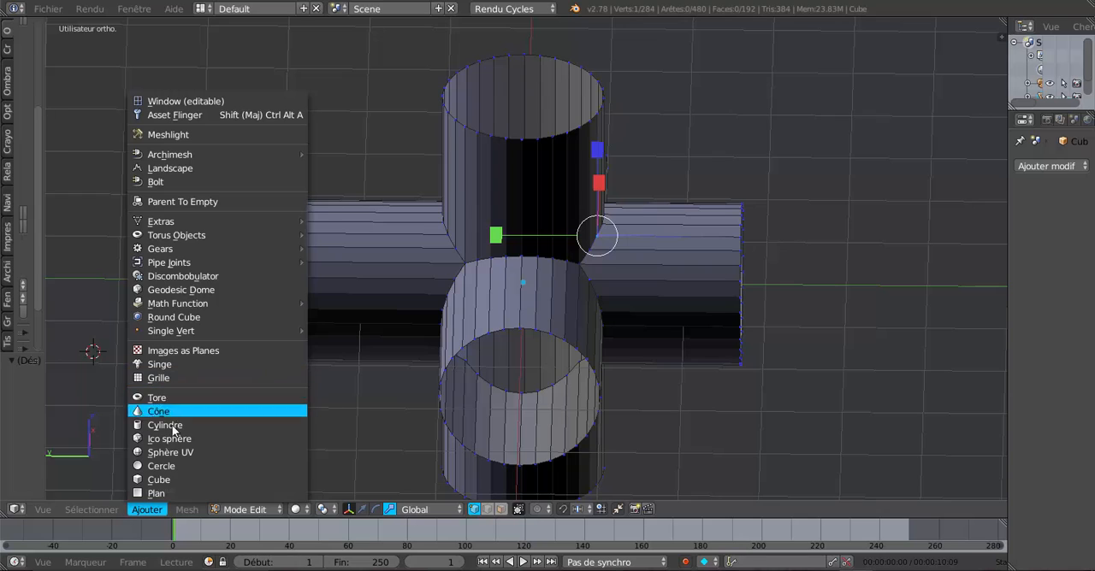
{"action": "mouse_move", "coordinate": [168, 333]}
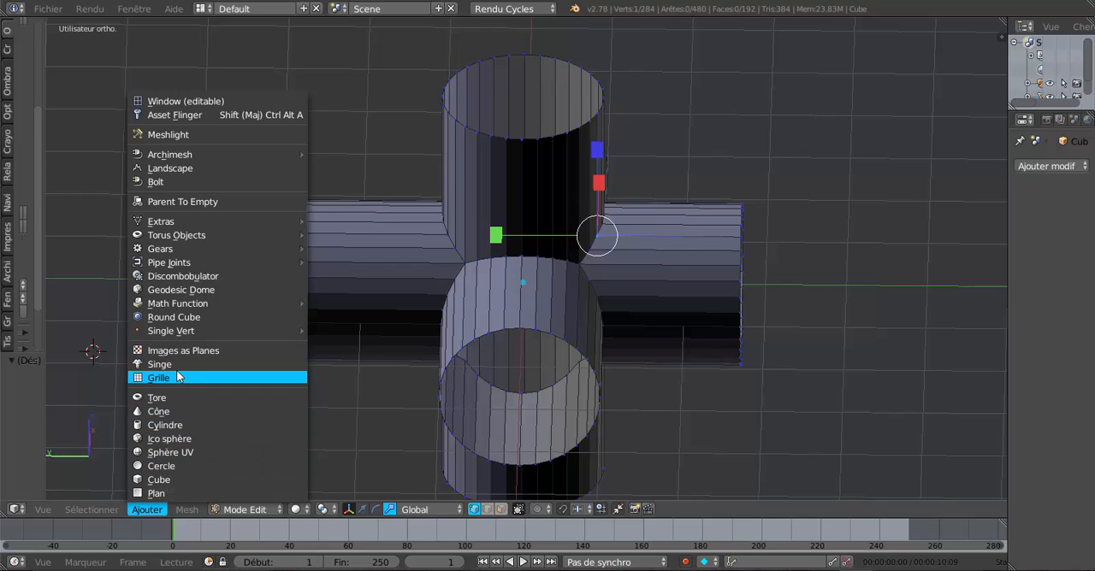
{"action": "mouse_move", "coordinate": [171, 266]}
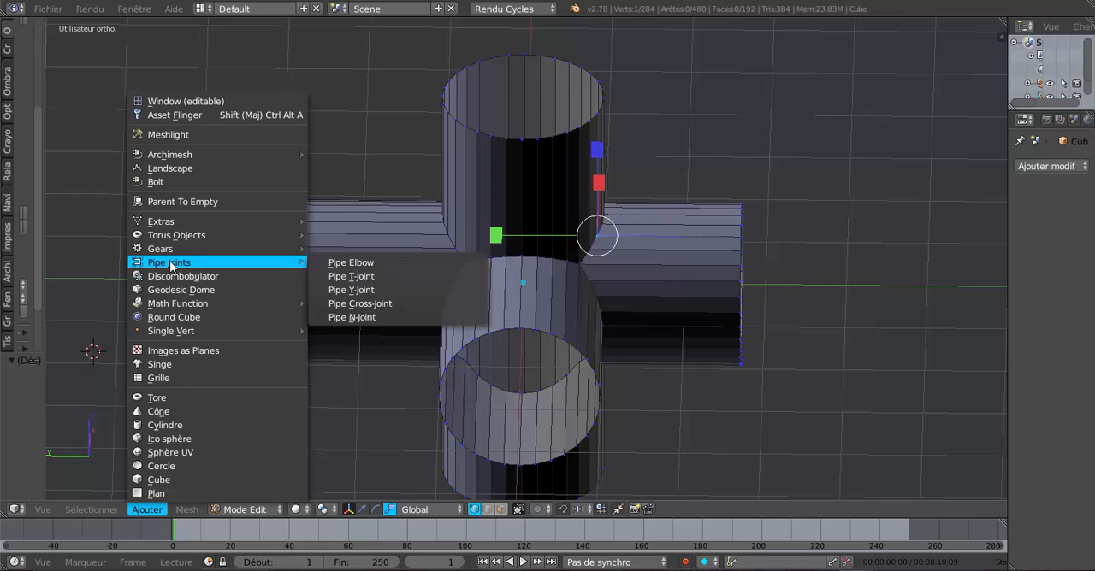
{"action": "left_click", "coordinate": [372, 294]}
{"action": "scroll", "coordinate": [370, 292], "scroll_direction": "down", "scroll_amount": 5}
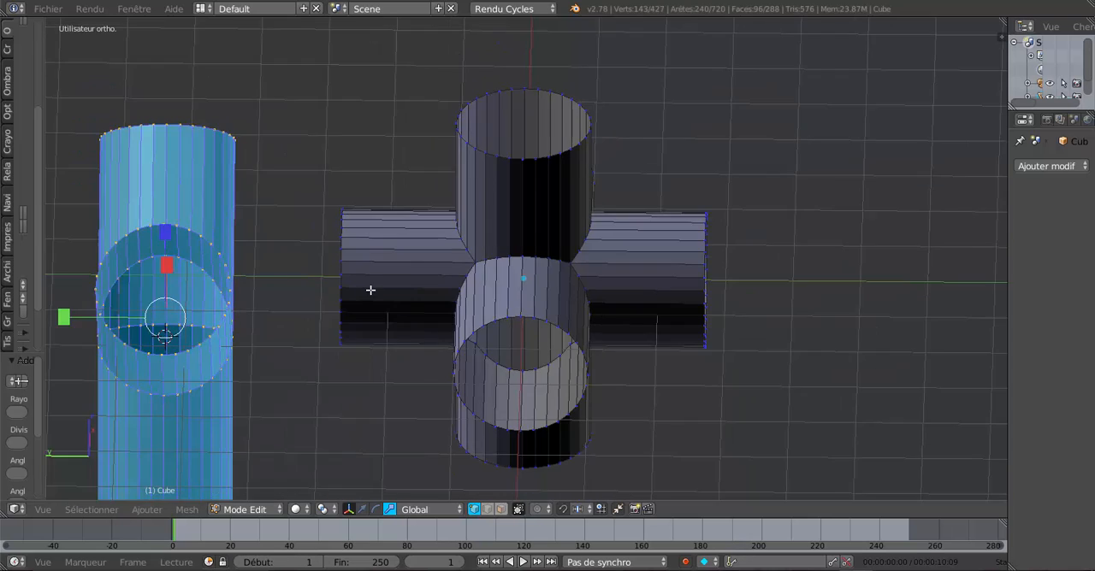
{"action": "middle_click_drag", "start_coordinate": [370, 292], "coordinate": [403, 350]}
{"action": "scroll", "coordinate": [558, 253], "scroll_direction": "up", "scroll_amount": 2}
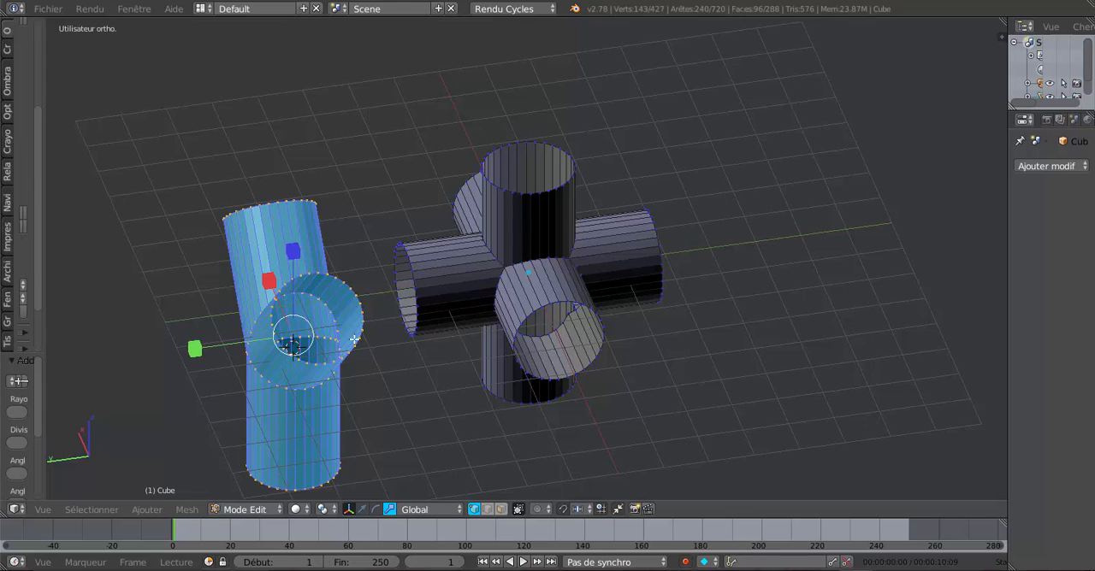
{"action": "scroll", "coordinate": [566, 348], "scroll_direction": "down", "scroll_amount": 2}
{"action": "key", "text": "x"}
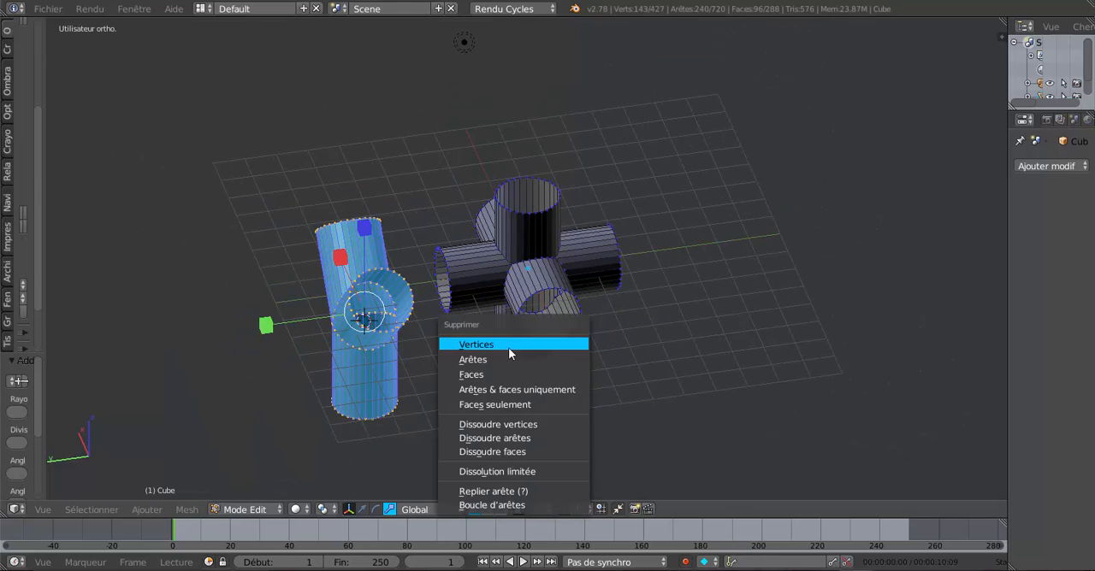
{"action": "left_click", "coordinate": [500, 345]}
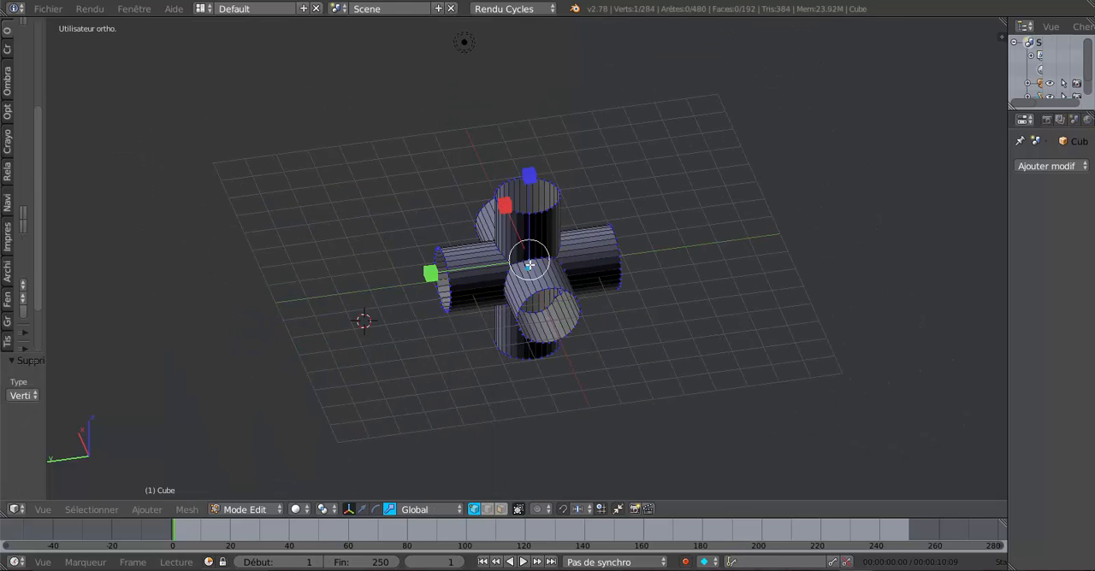
- Delete all linked vertices of the six-way pipe junction and remove the emptied Cube object in Object Mode
{"action": "key", "text": "ctrl+l"}
{"action": "key", "text": "x"}
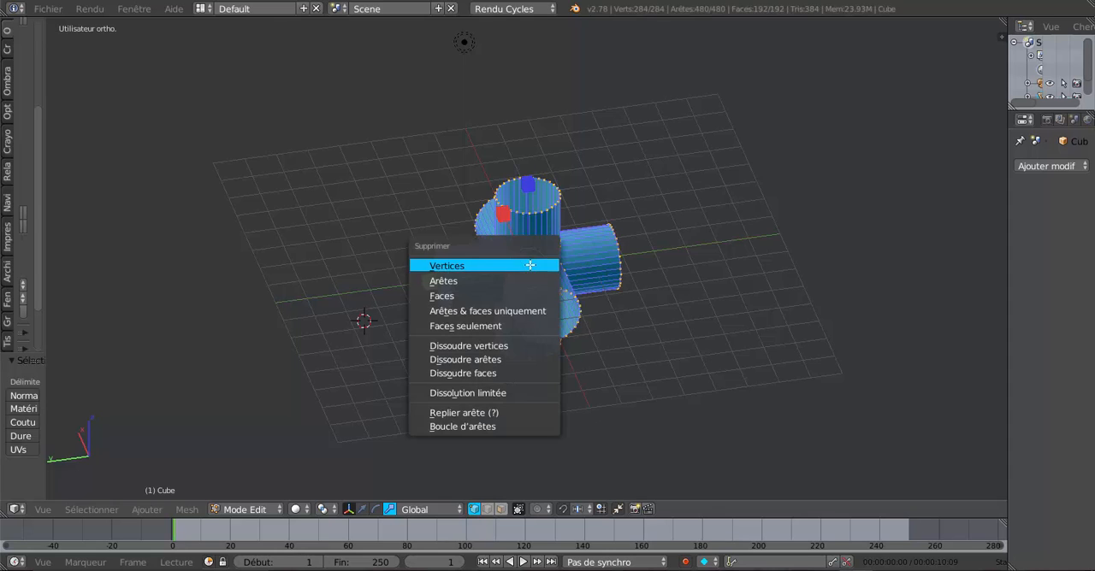
{"action": "left_click", "coordinate": [529, 266]}
{"action": "key", "text": "Tab"}
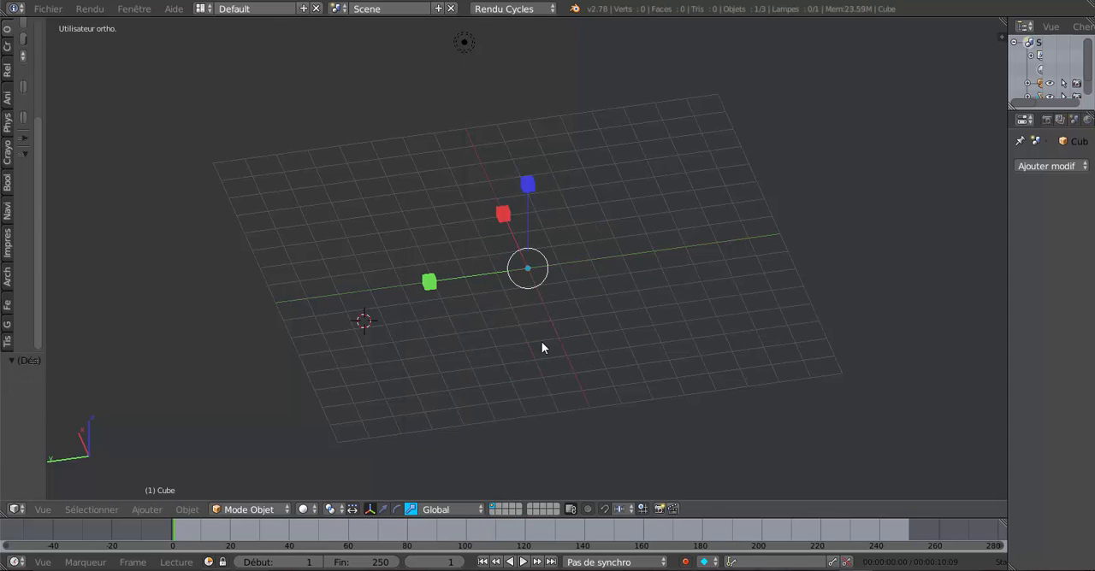
{"action": "key", "text": "x"}
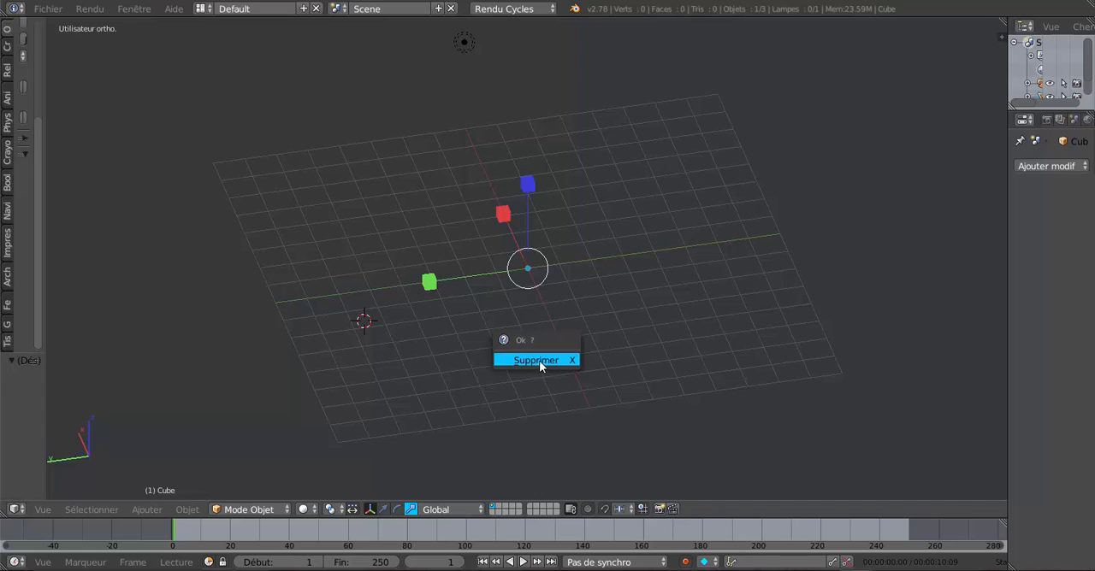
{"action": "left_click", "coordinate": [539, 360]}
- Snap the 3D cursor to the centre of the scene
{"action": "key", "text": "shift+s"}
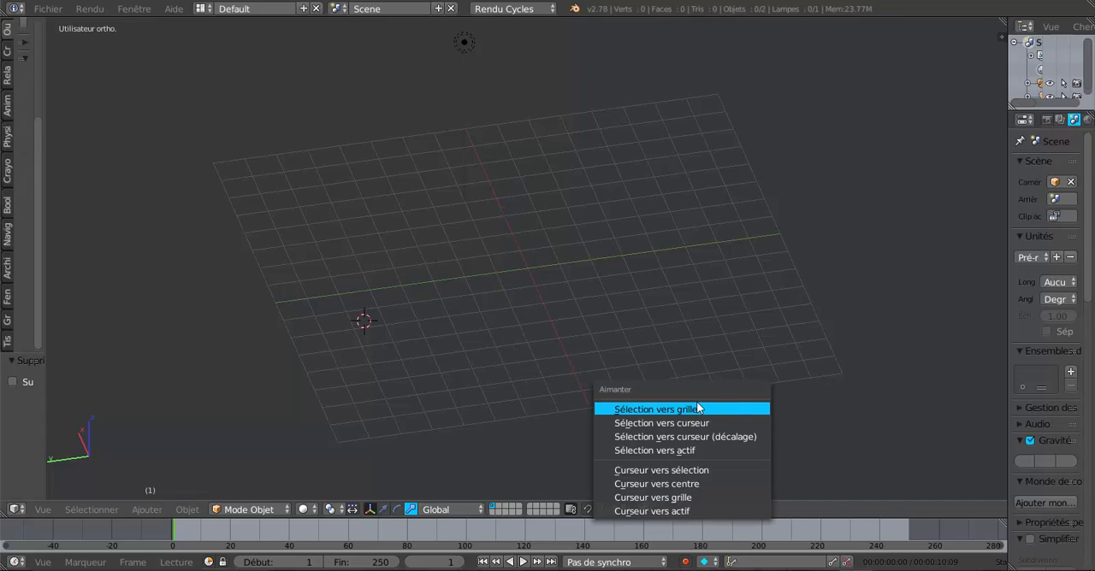
{"action": "left_click", "coordinate": [650, 471]}
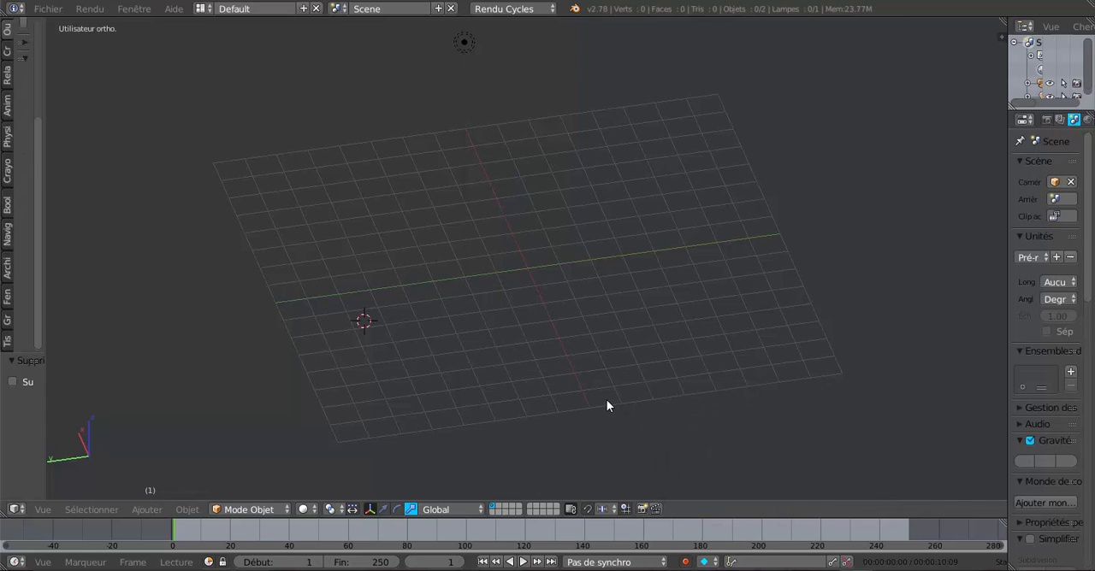
{"action": "key", "text": "shift+s"}
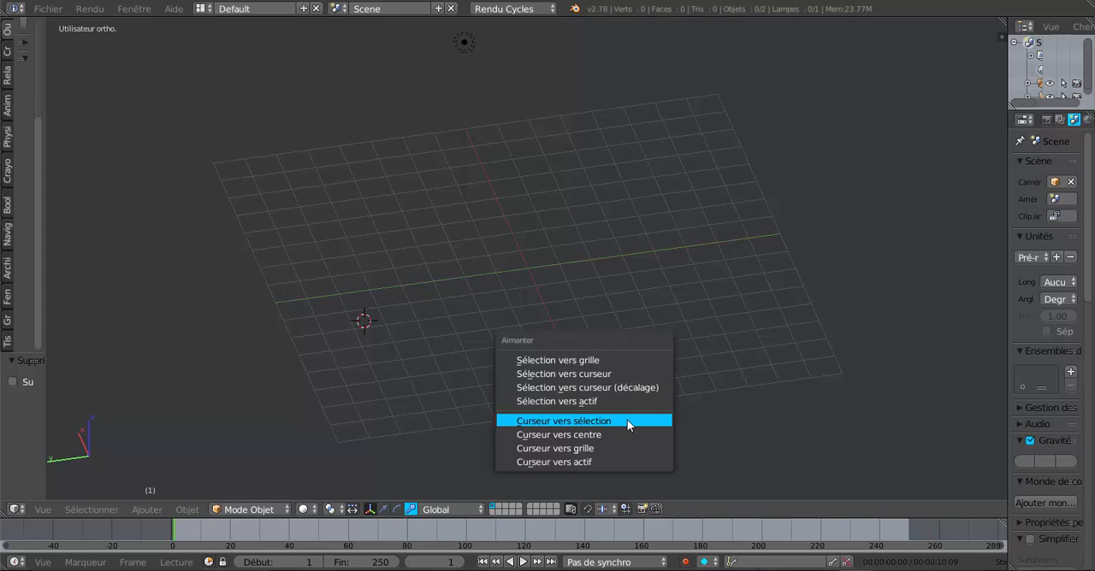
{"action": "left_click", "coordinate": [625, 422]}
{"action": "middle_click_drag", "start_coordinate": [635, 413], "coordinate": [602, 413]}
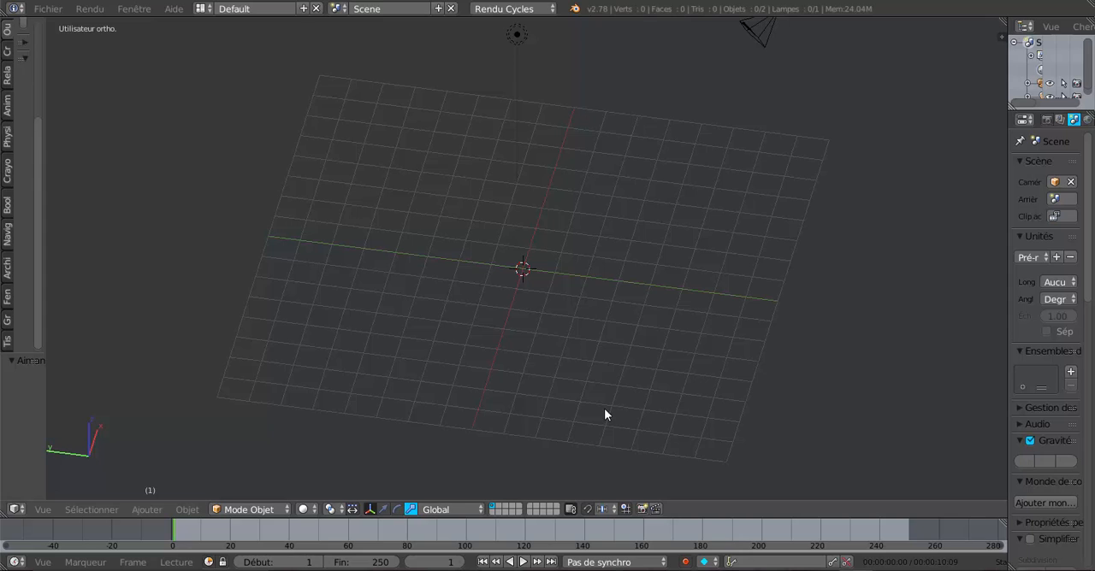
- Add a cylinder mesh at the scene centre with the viewport in front orthographic view
{"action": "key", "text": "KP_1"}
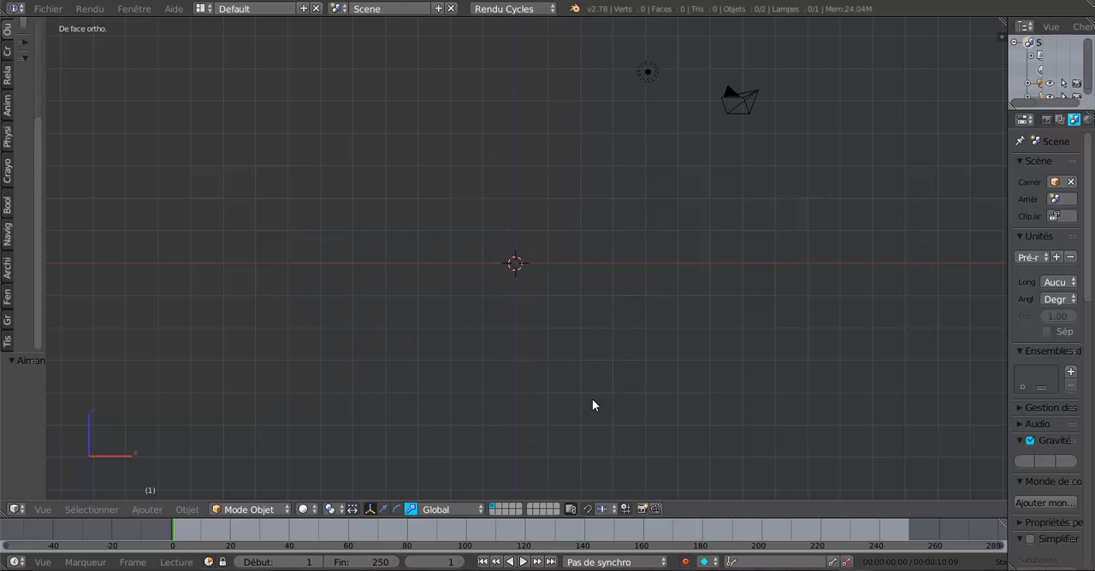
{"action": "middle_click_drag", "start_coordinate": [592, 401], "coordinate": [629, 412], "text": "shift"}
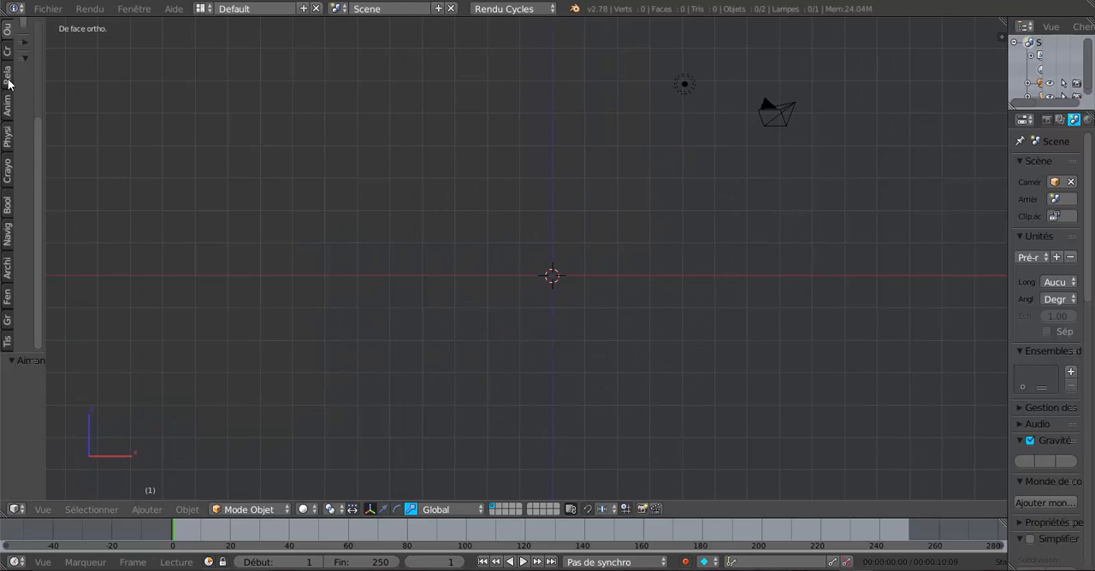
{"action": "left_click", "coordinate": [8, 51]}
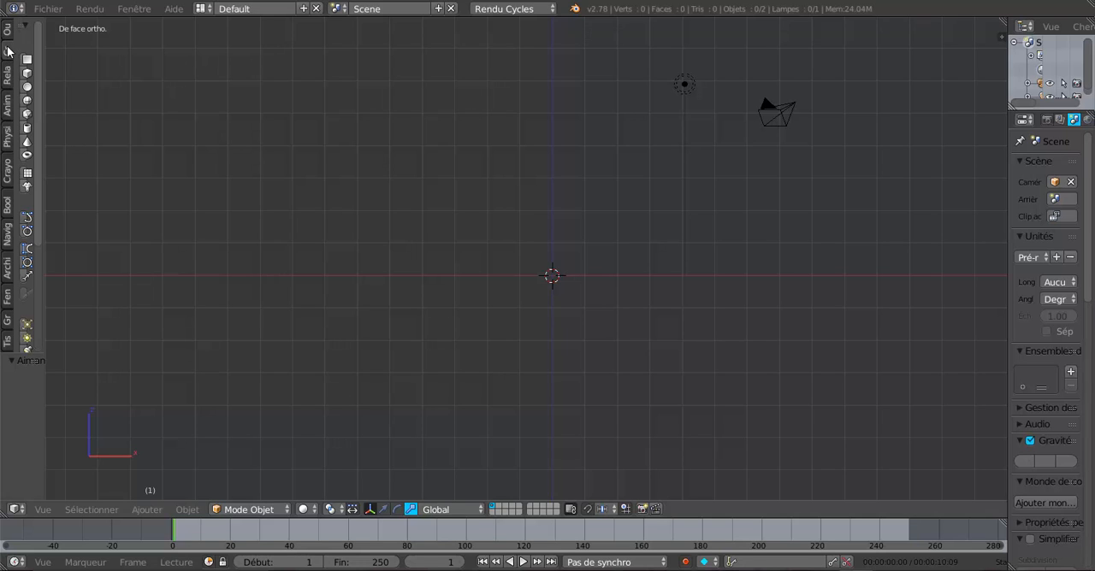
{"action": "left_click_drag", "start_coordinate": [44, 74], "coordinate": [176, 74]}
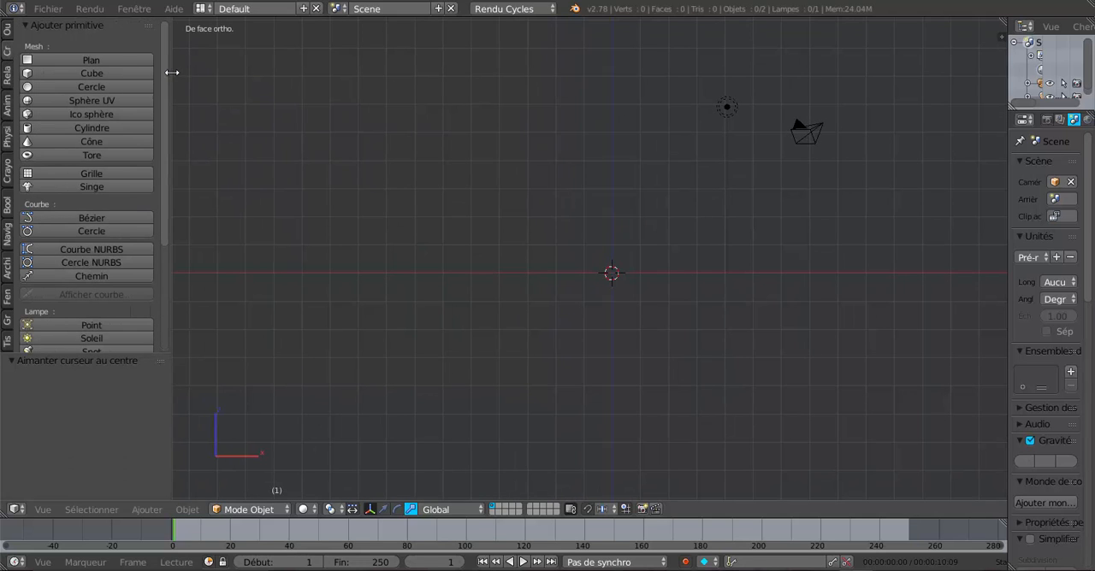
{"action": "left_click", "coordinate": [43, 130]}
- Stretch the cylinder along Z only by a factor of about 3.55 and enter Edit Mode
{"action": "middle_click_drag", "start_coordinate": [658, 286], "coordinate": [616, 323], "text": "shift"}
{"action": "left_click_drag", "start_coordinate": [551, 205], "coordinate": [548, 429]}
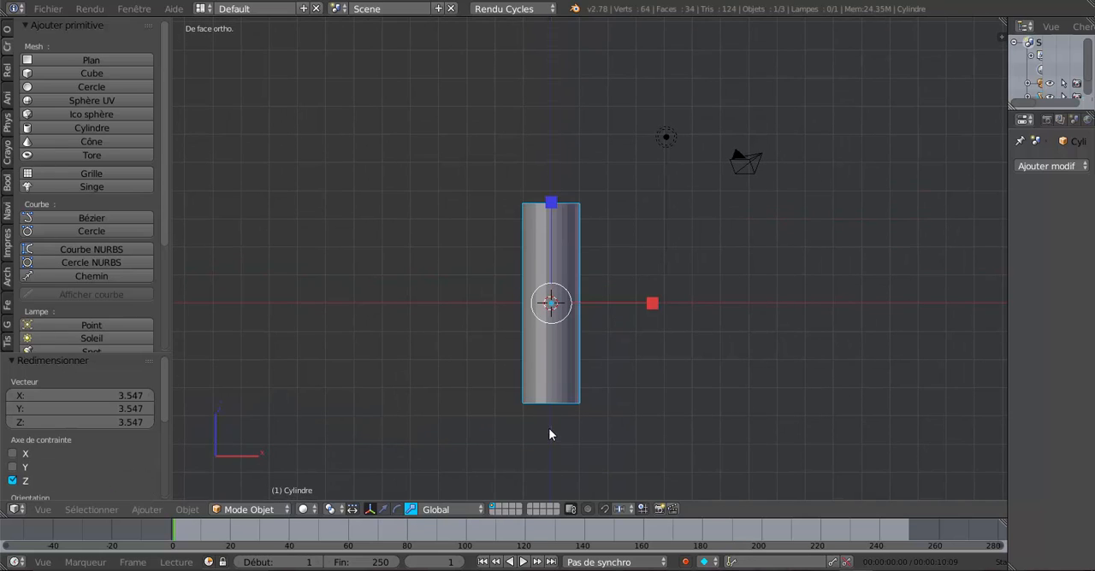
{"action": "scroll", "coordinate": [657, 440], "scroll_direction": "up", "scroll_amount": 2}
{"action": "key", "text": "Tab"}
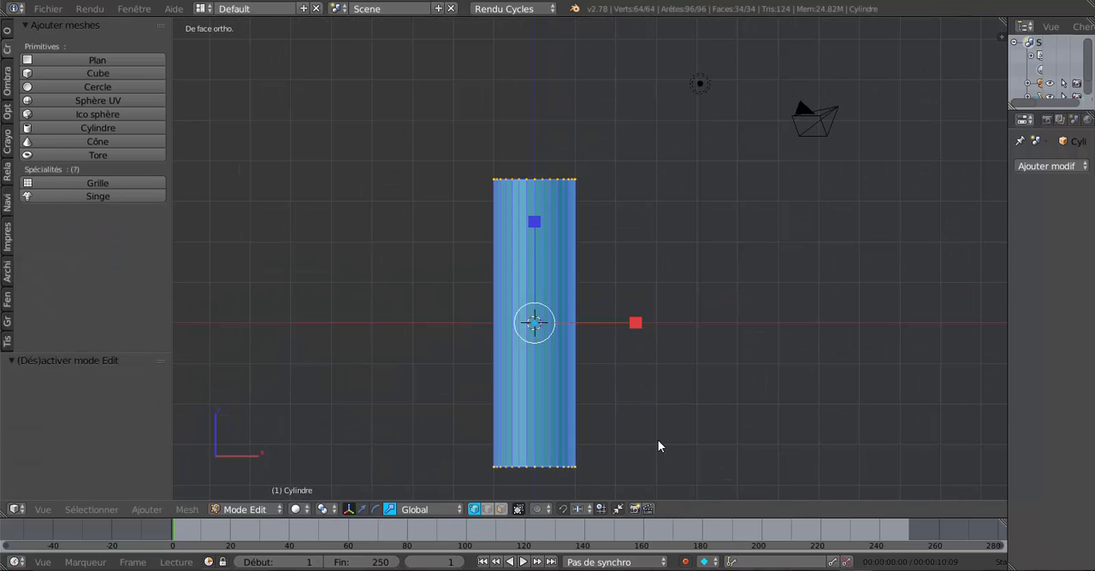
- Duplicate the vertical cylinder in place and rotate the copy 90° about the Y axis
{"action": "middle_click_drag", "start_coordinate": [656, 428], "coordinate": [659, 380], "text": "shift"}
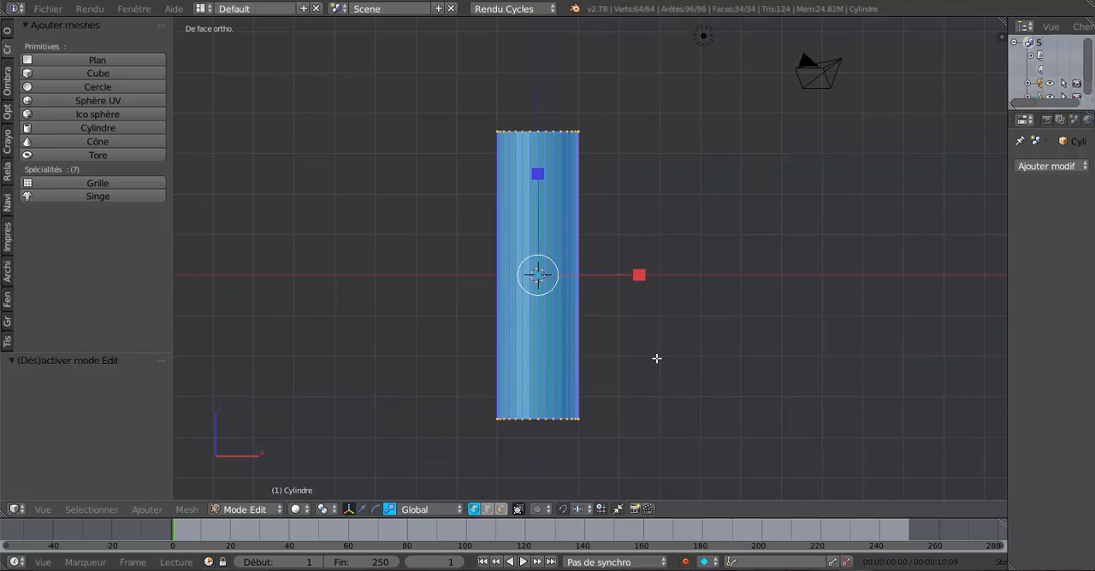
{"action": "key", "text": "e"}
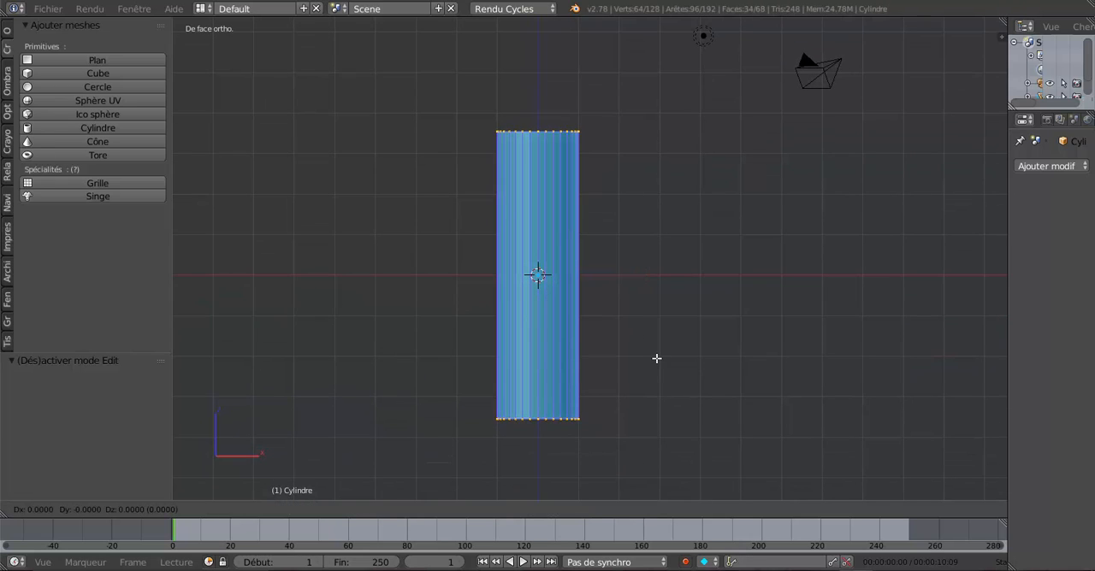
{"action": "left_click", "coordinate": [657, 358]}
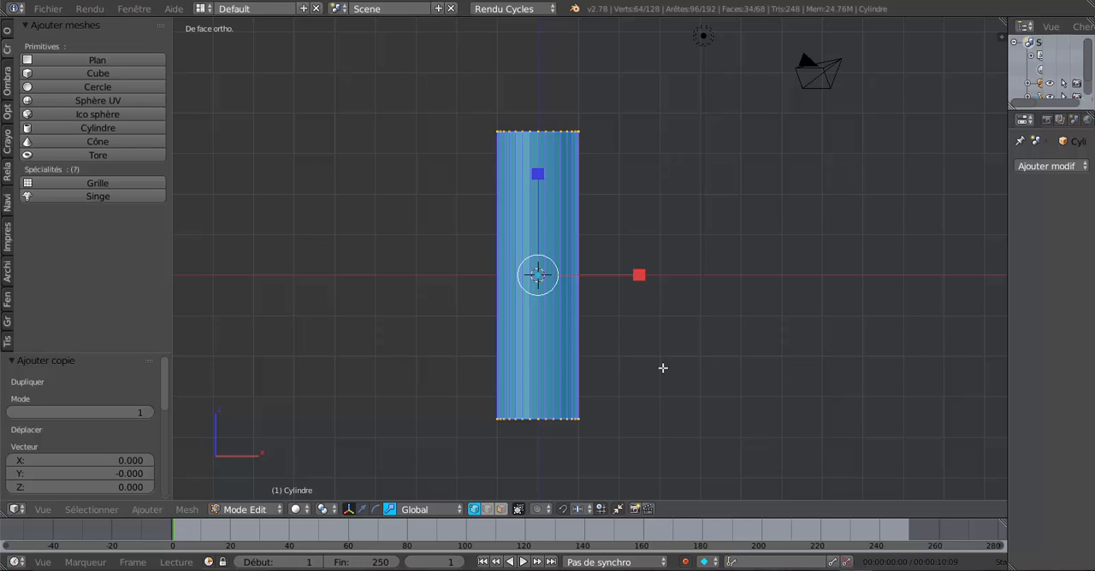
{"action": "type", "text": "ry"}
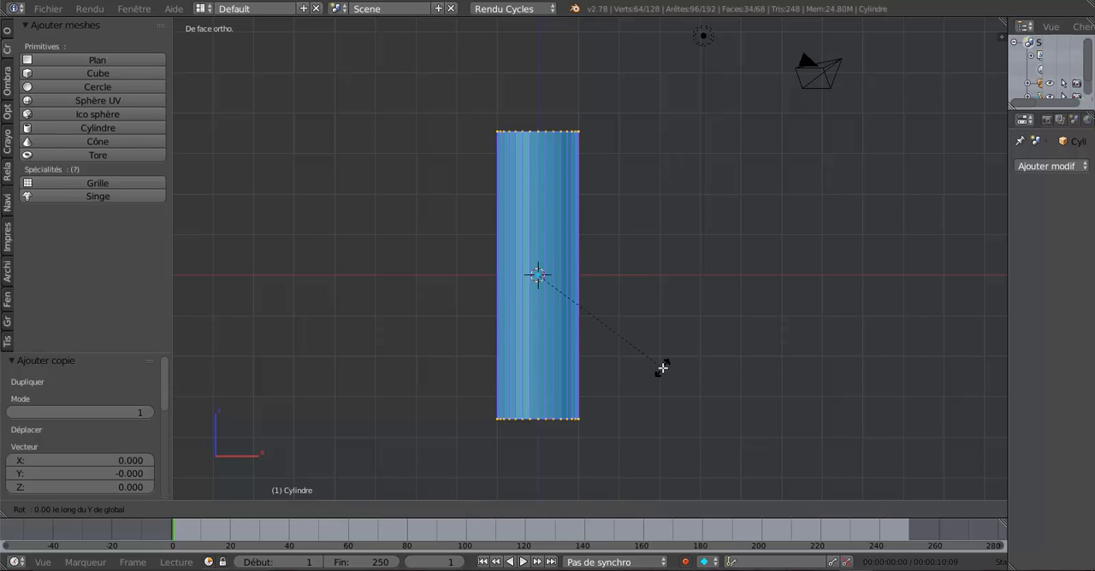
{"action": "type", "text": "90"}
{"action": "key", "text": "Return"}
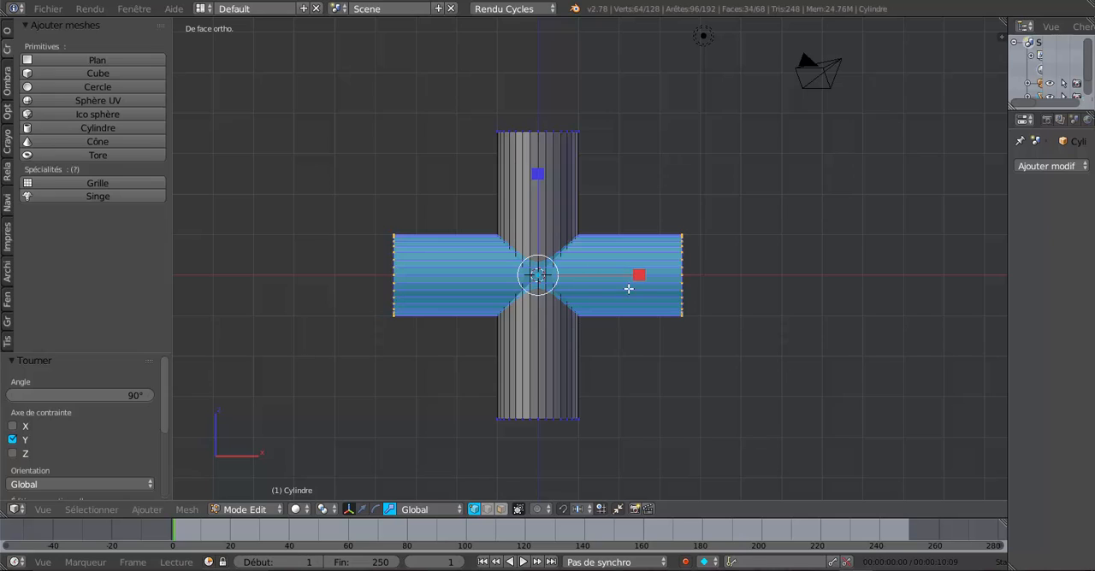
- Duplicate the horizontal cylinder in place and rotate the copy 90° about the Z axis
{"action": "key", "text": "shift+d"}
{"action": "right_click", "coordinate": [655, 345]}
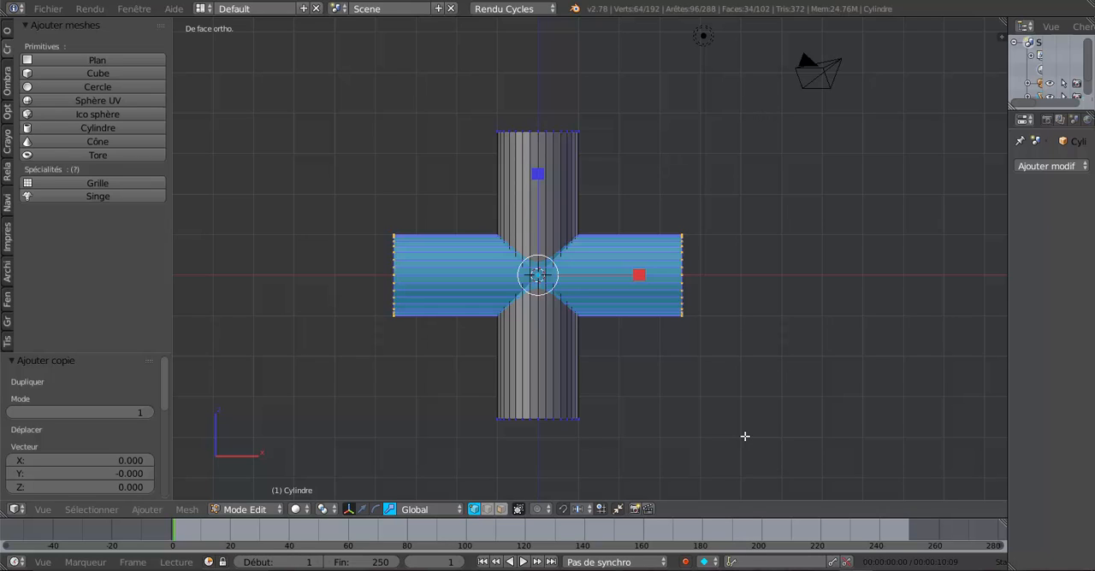
{"action": "key", "text": "r"}
{"action": "key", "text": "z"}
{"action": "key", "text": "9"}
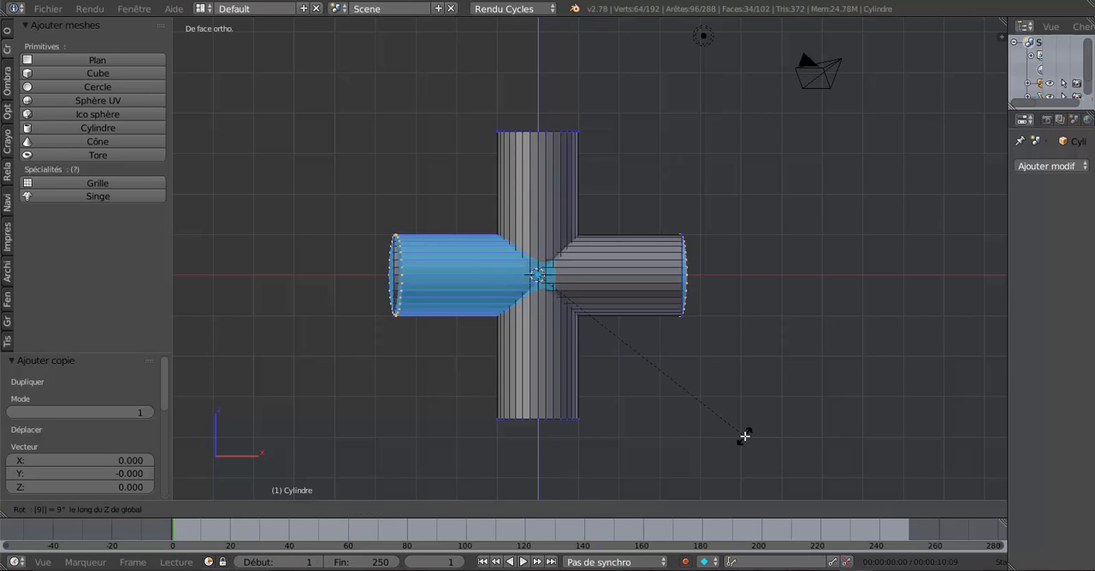
{"action": "key", "text": "0"}
{"action": "key", "text": "Return"}
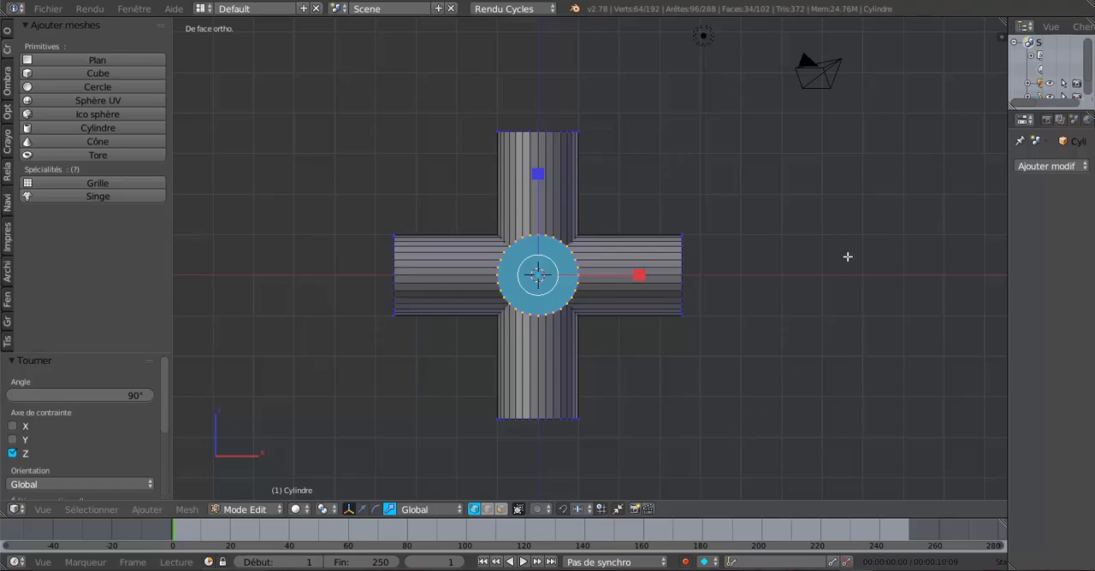
- Return to Object Mode in front view, add a cube at the scene centre and scale it uniformly by about 2.7
{"action": "middle_click_drag", "start_coordinate": [848, 256], "coordinate": [865, 241]}
{"action": "key", "text": "KP_1"}
{"action": "key", "text": "Tab"}
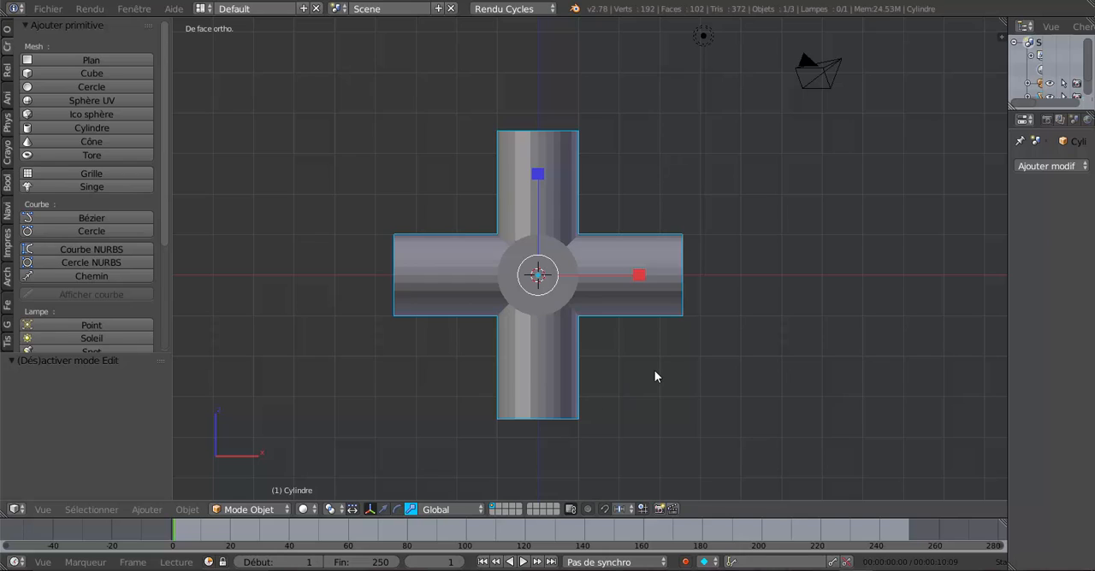
{"action": "left_click", "coordinate": [44, 74]}
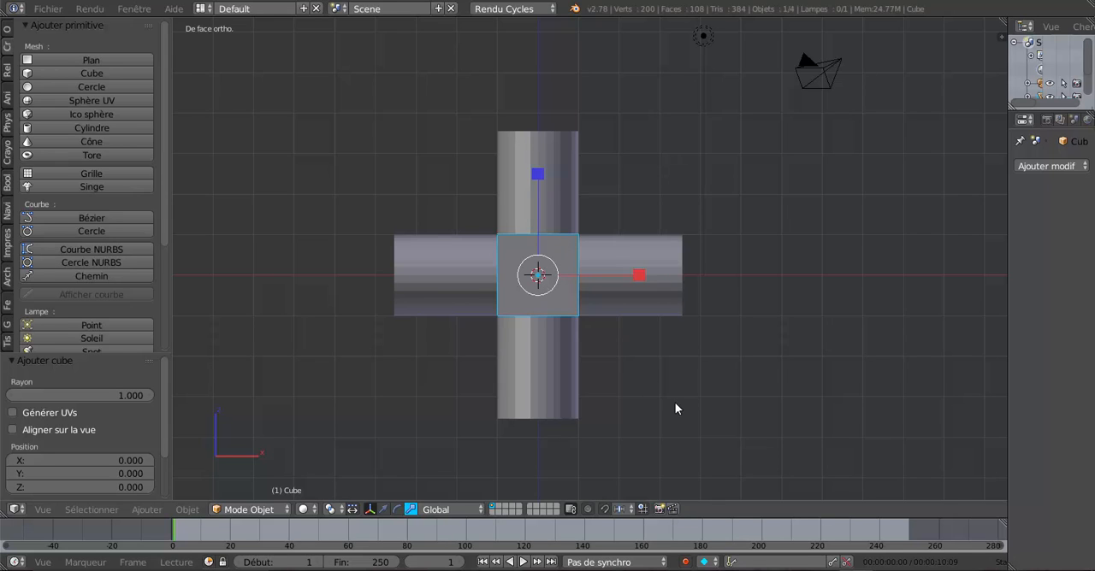
{"action": "key", "text": "s"}
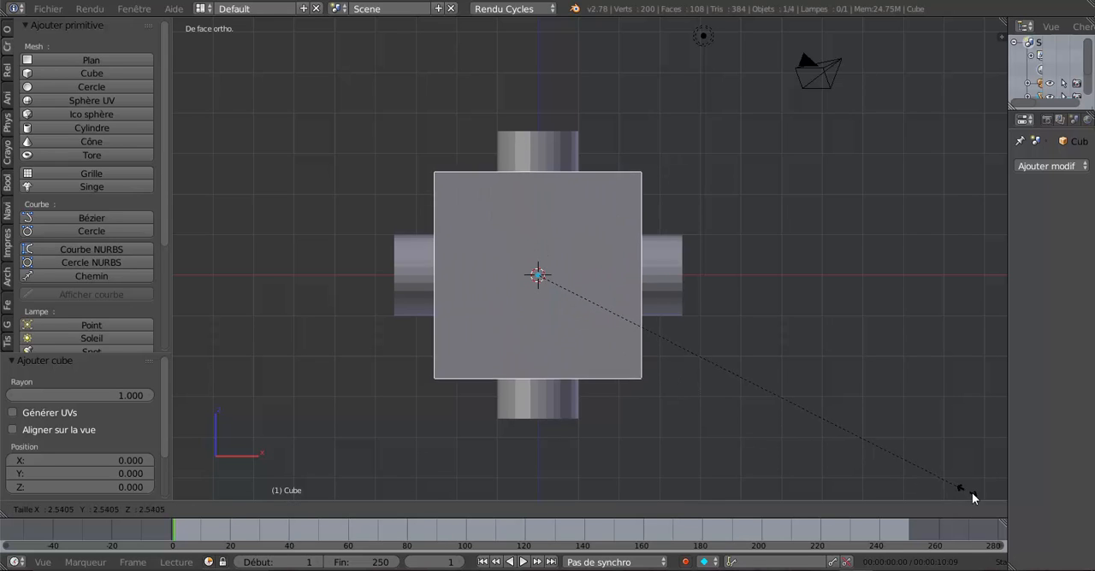
{"action": "left_click", "coordinate": [997, 497]}
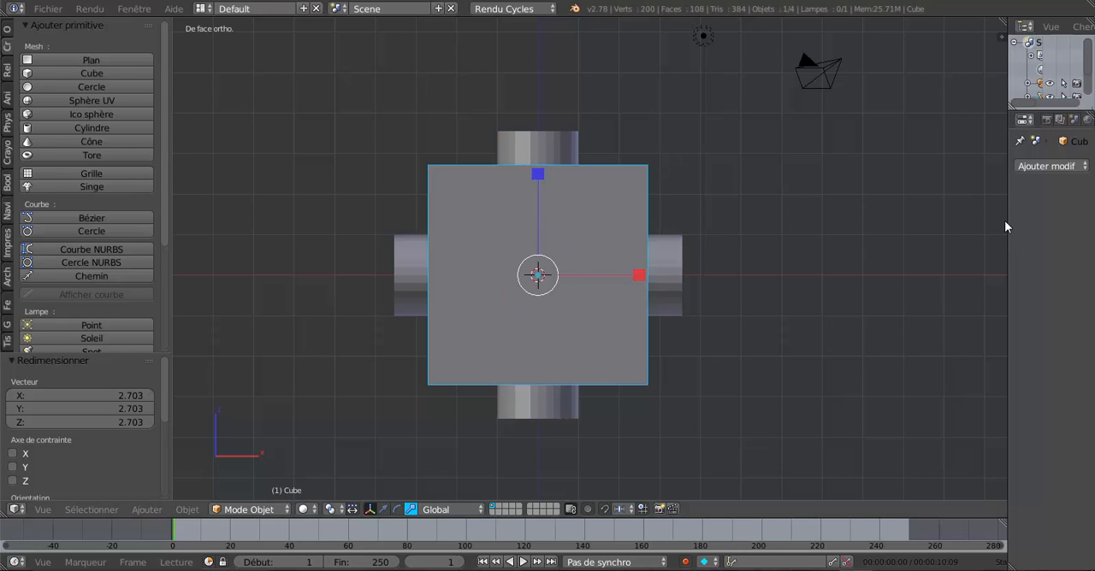
- Add a Boolean modifier to the cube with the Carve solver and Cylindre as its target object
{"action": "left_click_drag", "start_coordinate": [1007, 228], "coordinate": [843, 231]}
{"action": "left_click", "coordinate": [900, 167]}
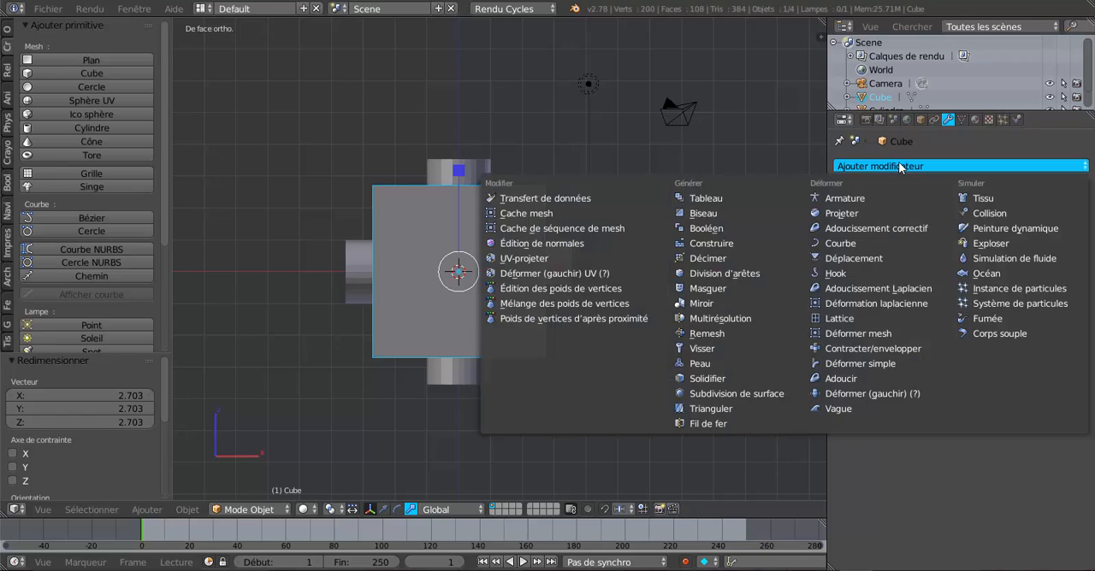
{"action": "left_click", "coordinate": [712, 228]}
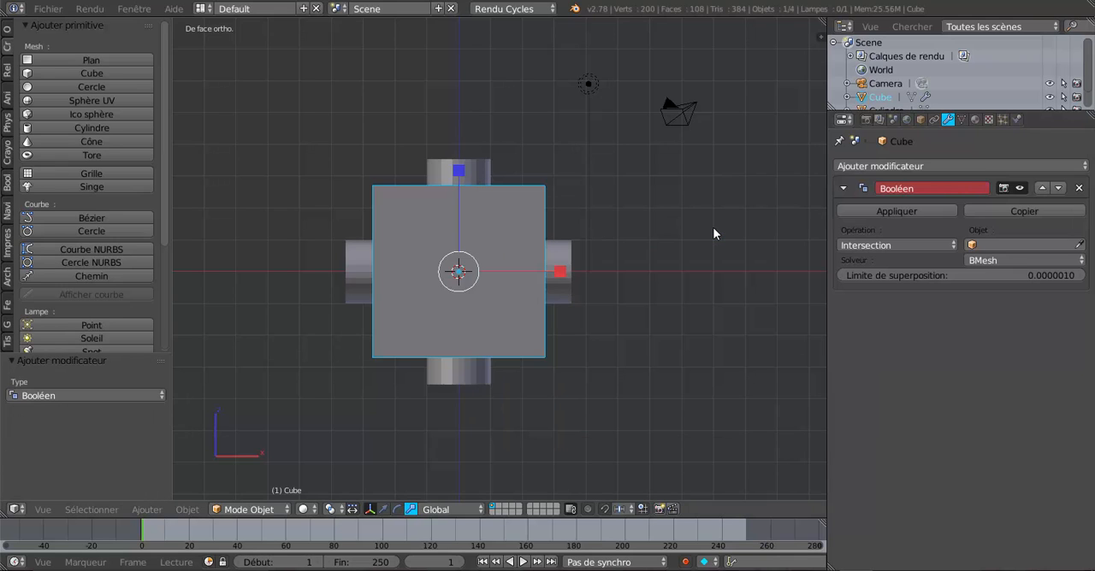
{"action": "left_click", "coordinate": [1003, 257]}
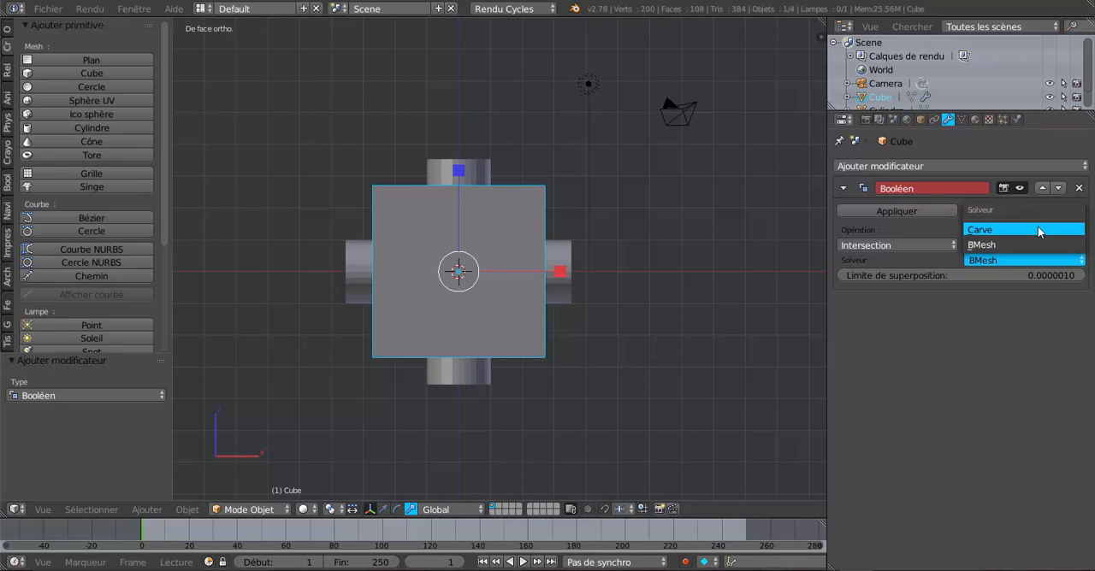
{"action": "left_click", "coordinate": [1029, 229]}
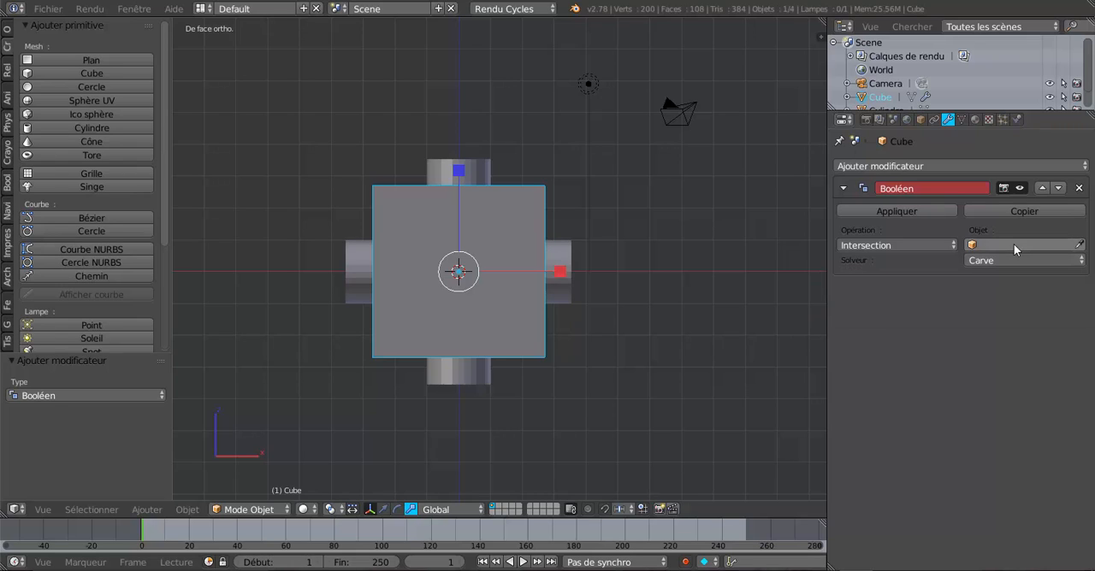
{"action": "left_click", "coordinate": [1014, 244]}
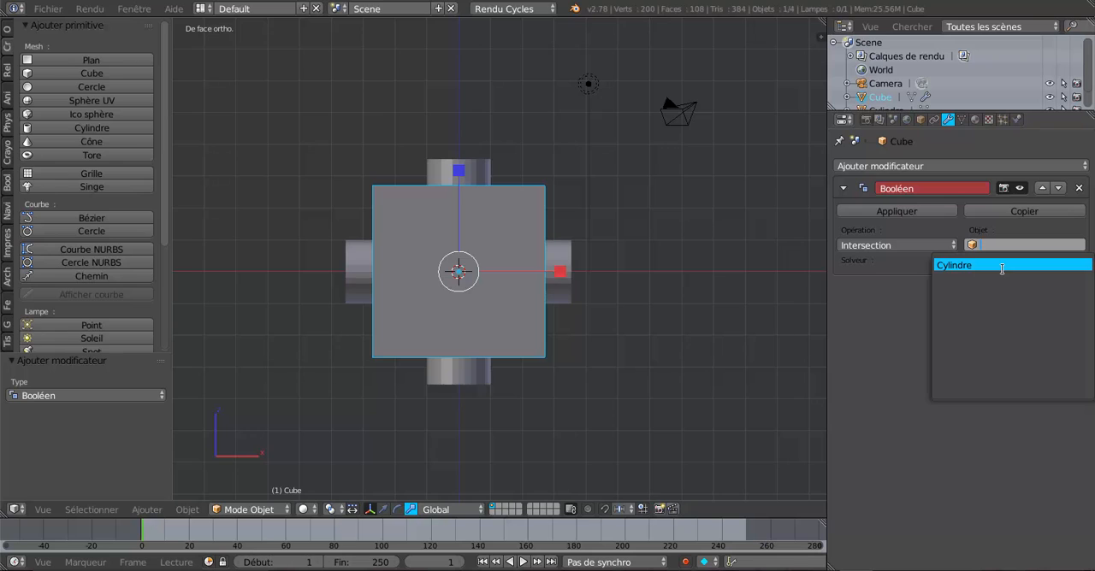
{"action": "left_click", "coordinate": [1004, 266]}
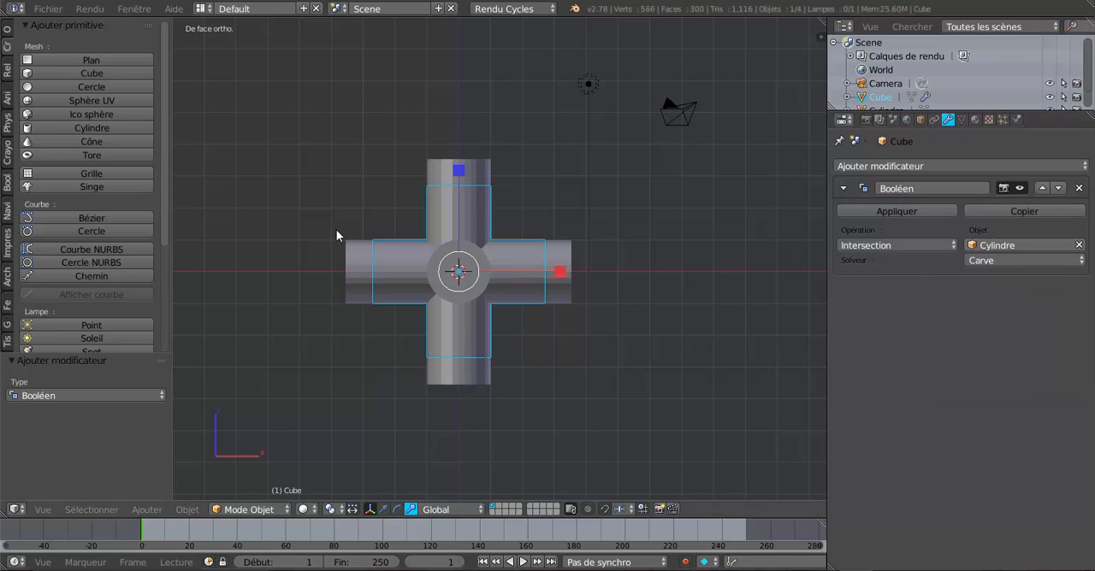
- Set the cube's Boolean operation to Difference and apply the modifier
{"action": "scroll", "coordinate": [466, 231], "scroll_direction": "up", "scroll_amount": 2}
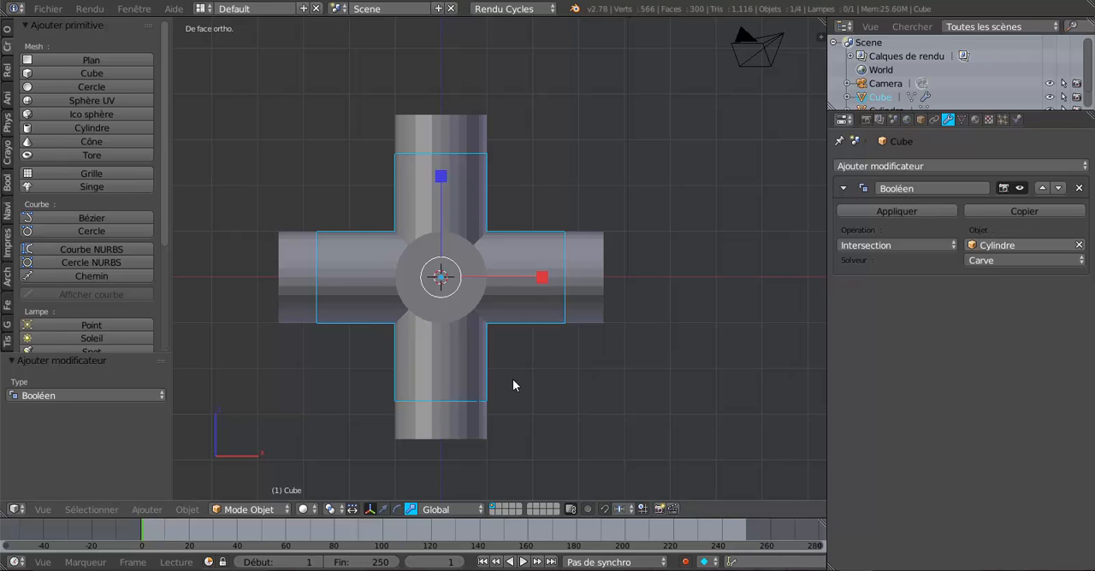
{"action": "left_click", "coordinate": [892, 246]}
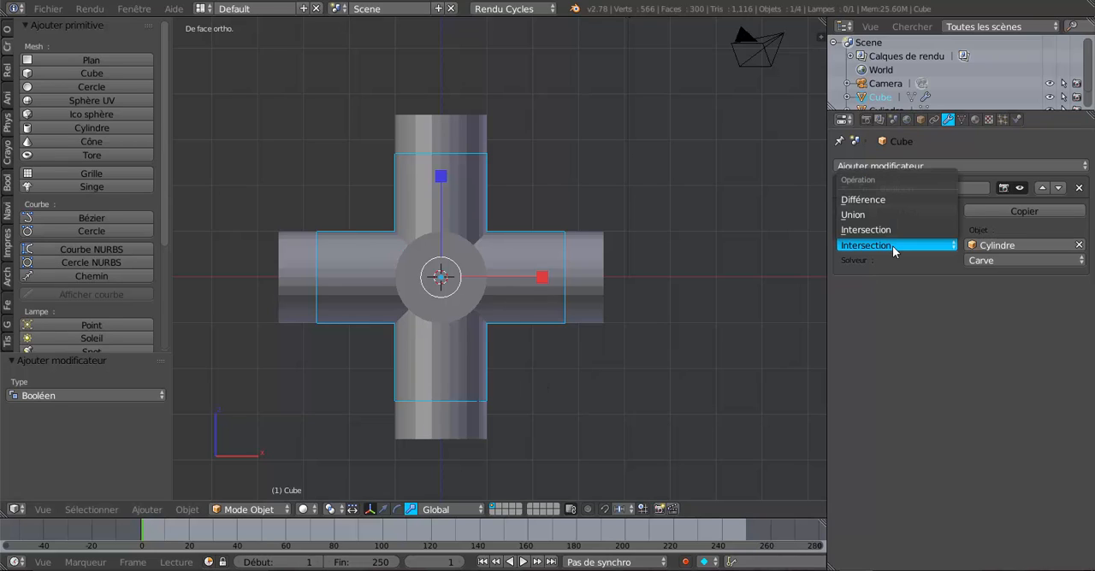
{"action": "left_click", "coordinate": [894, 198]}
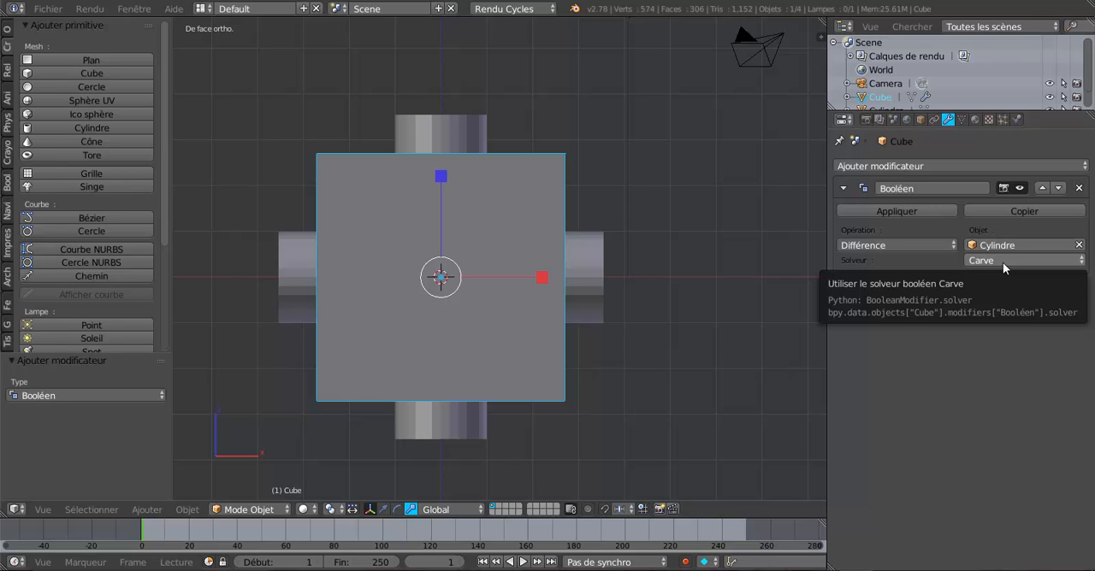
{"action": "left_click", "coordinate": [873, 211]}
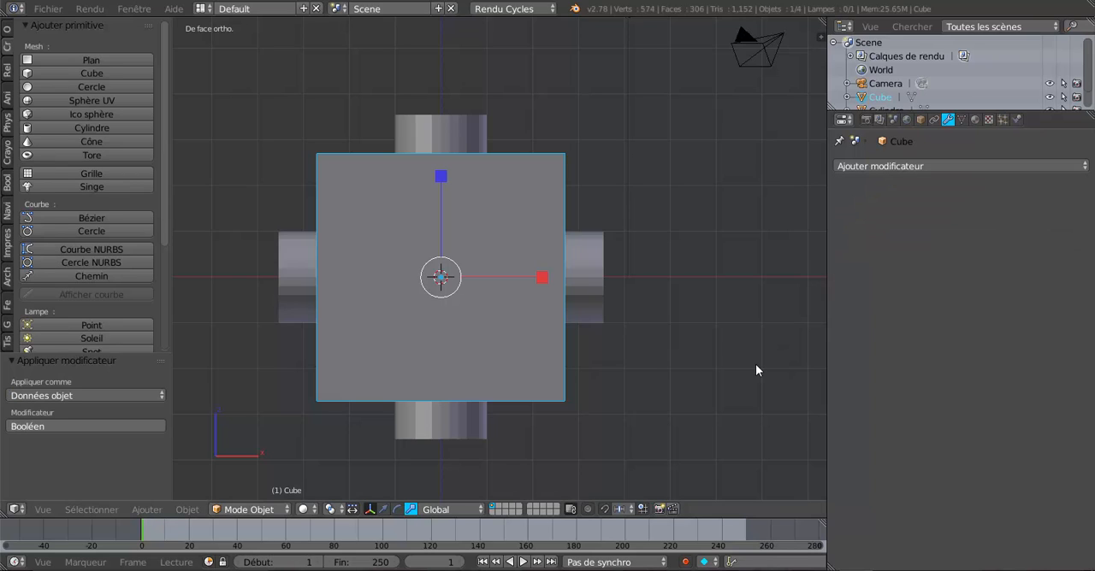
- Delete the Cylindre object, then select the pierced cube and enter Edit Mode
{"action": "right_click", "coordinate": [591, 286]}
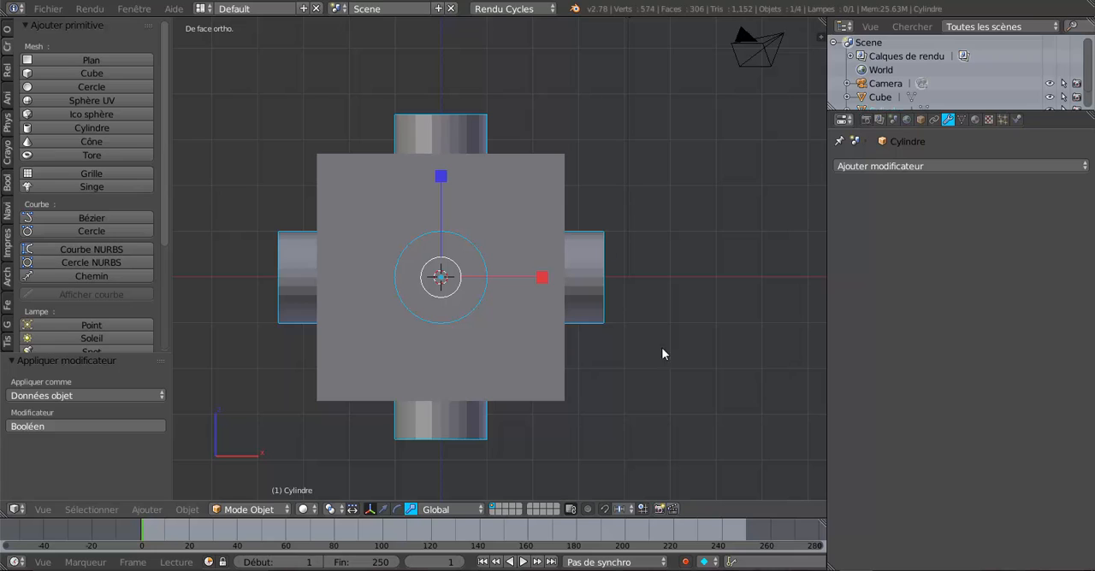
{"action": "key", "text": "x"}
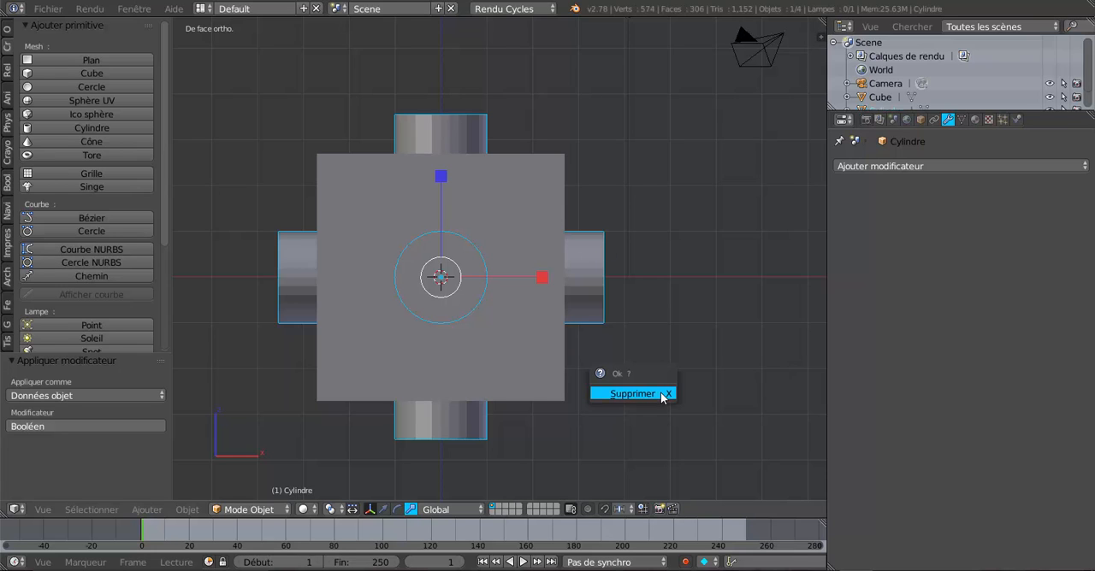
{"action": "left_click", "coordinate": [661, 391]}
{"action": "middle_click_drag", "start_coordinate": [660, 396], "coordinate": [582, 413]}
{"action": "right_click", "coordinate": [566, 399]}
{"action": "left_click", "coordinate": [508, 366]}
{"action": "key", "text": "Tab"}
- Select the eight outer corner vertices of the cube and delete them, leaving only the inner pipe walls
{"action": "right_click", "coordinate": [534, 220]}
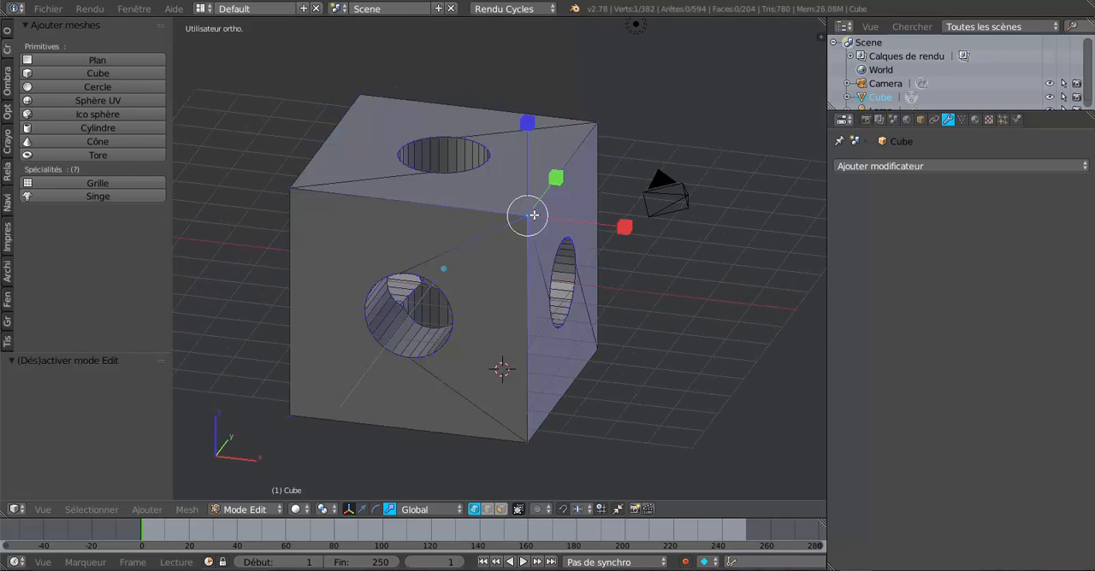
{"action": "right_click", "coordinate": [612, 116], "text": "shift"}
{"action": "right_click", "coordinate": [374, 94], "text": "shift"}
{"action": "right_click", "coordinate": [294, 183], "text": "shift"}
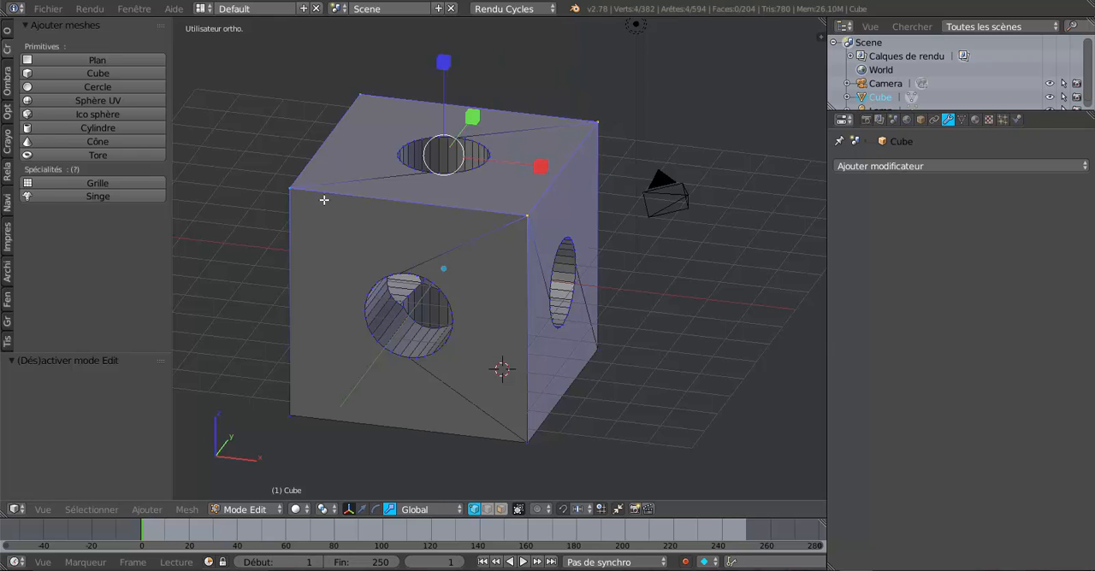
{"action": "right_click", "coordinate": [596, 344], "text": "shift"}
{"action": "right_click", "coordinate": [528, 441], "text": "shift"}
{"action": "right_click", "coordinate": [291, 417], "text": "shift"}
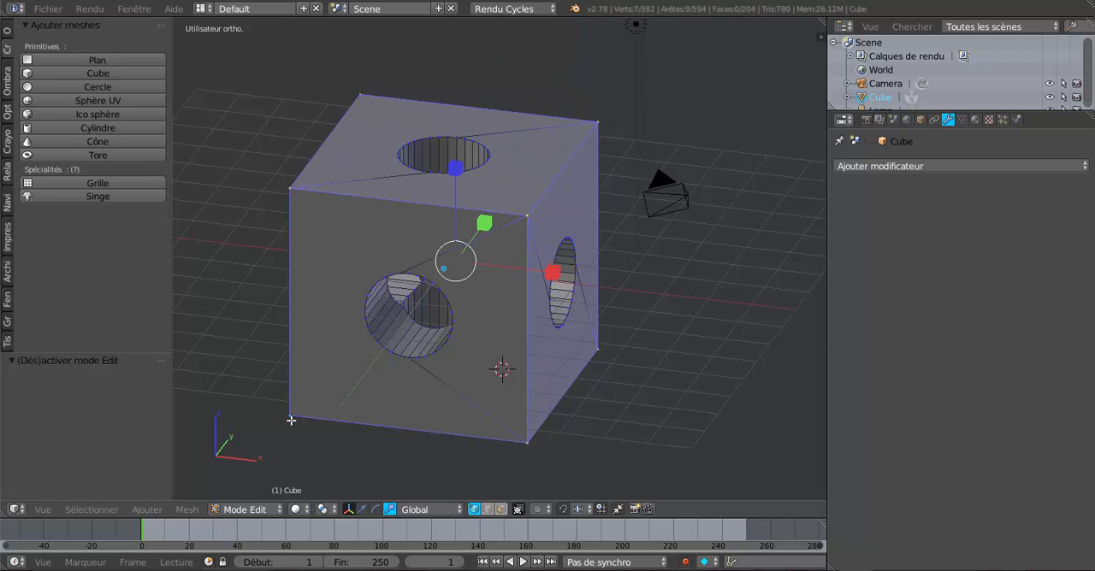
{"action": "middle_click_drag", "start_coordinate": [294, 420], "coordinate": [578, 347]}
{"action": "right_click", "coordinate": [580, 349], "text": "shift"}
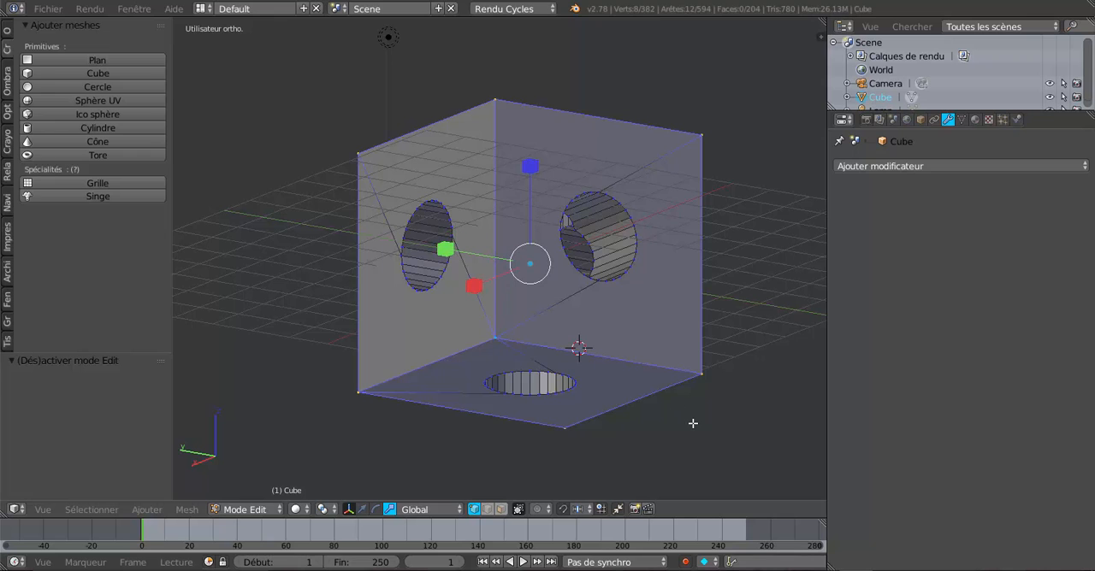
{"action": "key", "text": "x"}
{"action": "left_click", "coordinate": [689, 395]}
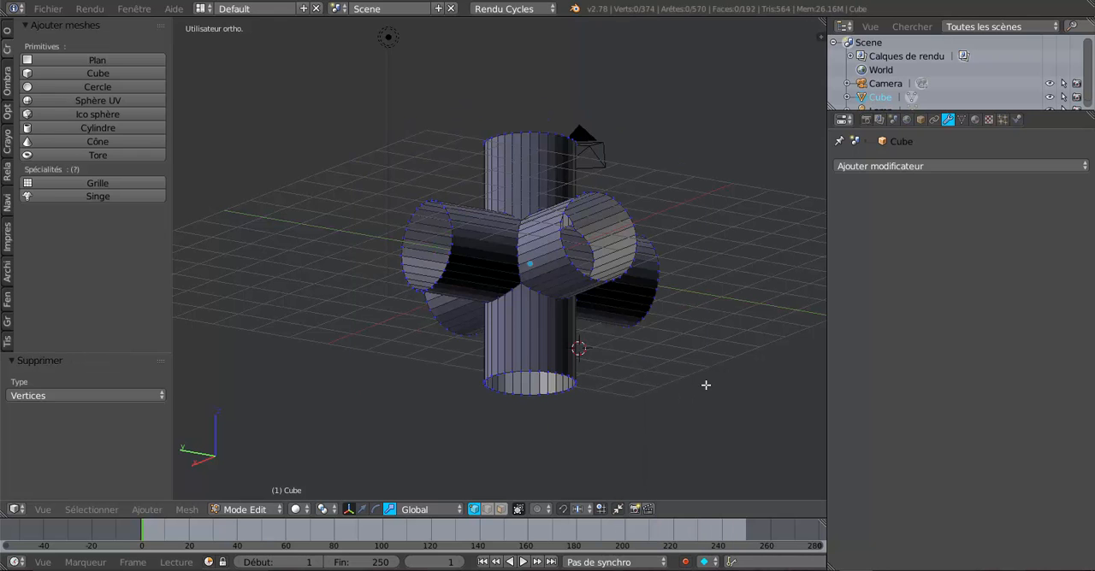
- Try to move one vertex on the seam where the pipe branches meet
{"action": "middle_click_drag", "start_coordinate": [707, 383], "coordinate": [592, 409]}
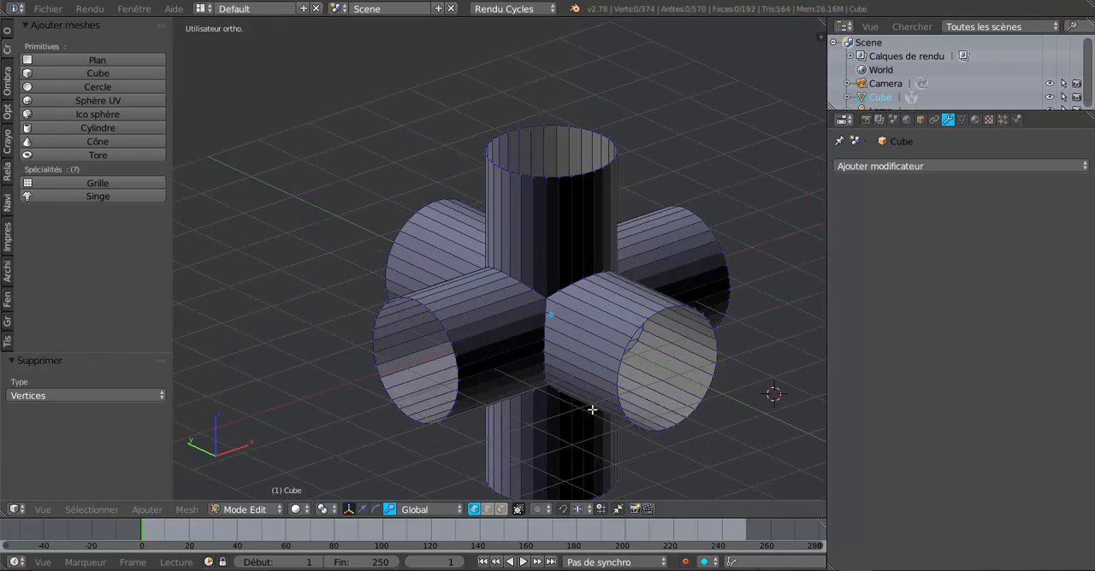
{"action": "scroll", "coordinate": [573, 296], "scroll_direction": "up", "scroll_amount": 5}
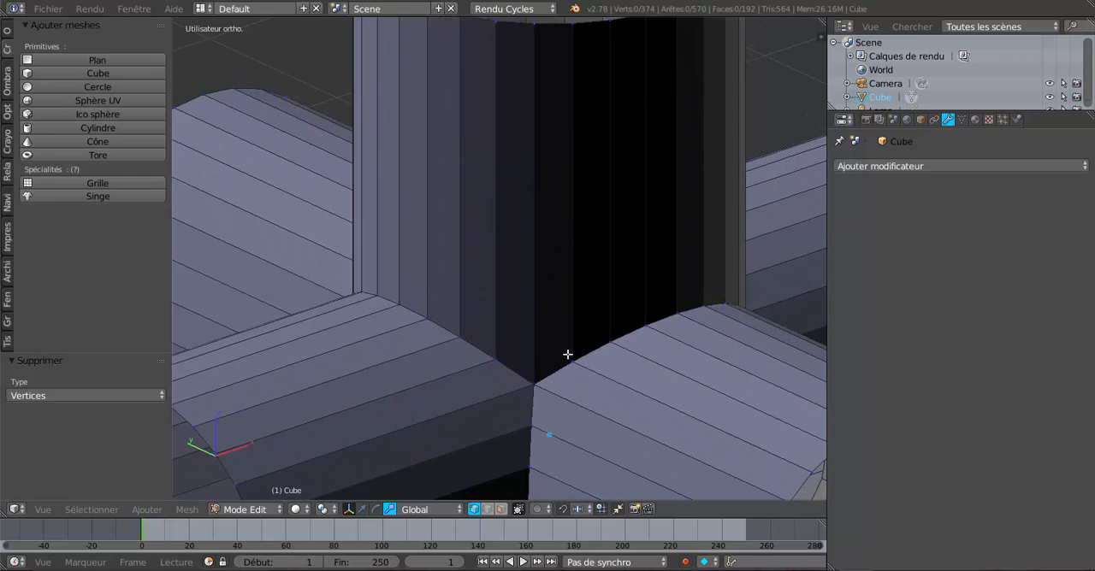
{"action": "right_click", "coordinate": [568, 354]}
{"action": "key", "text": "g"}
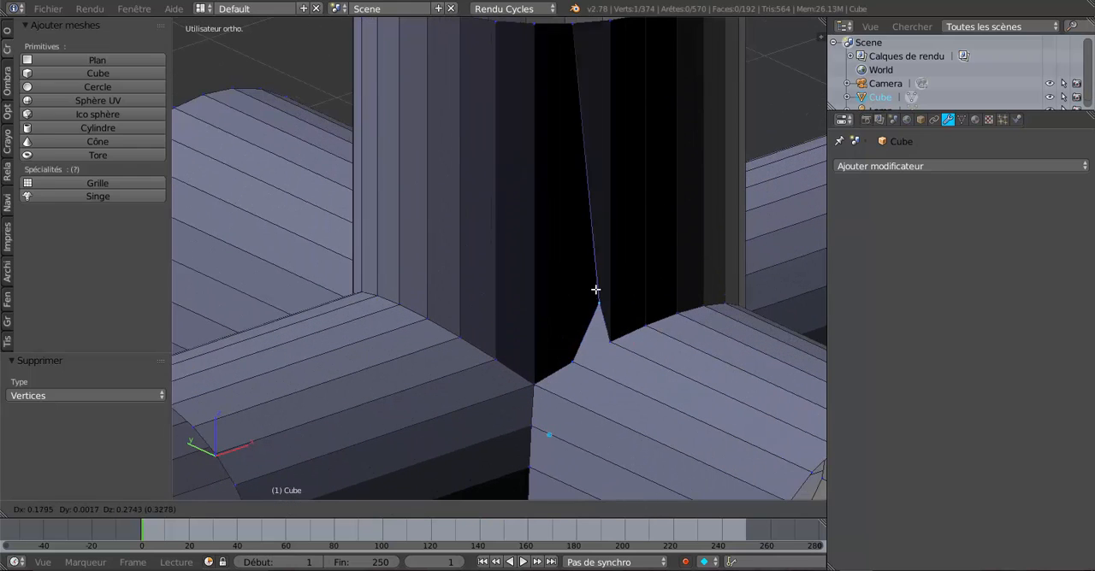
{"action": "right_click", "coordinate": [571, 307]}
{"action": "scroll", "coordinate": [573, 383], "scroll_direction": "down", "scroll_amount": 4}
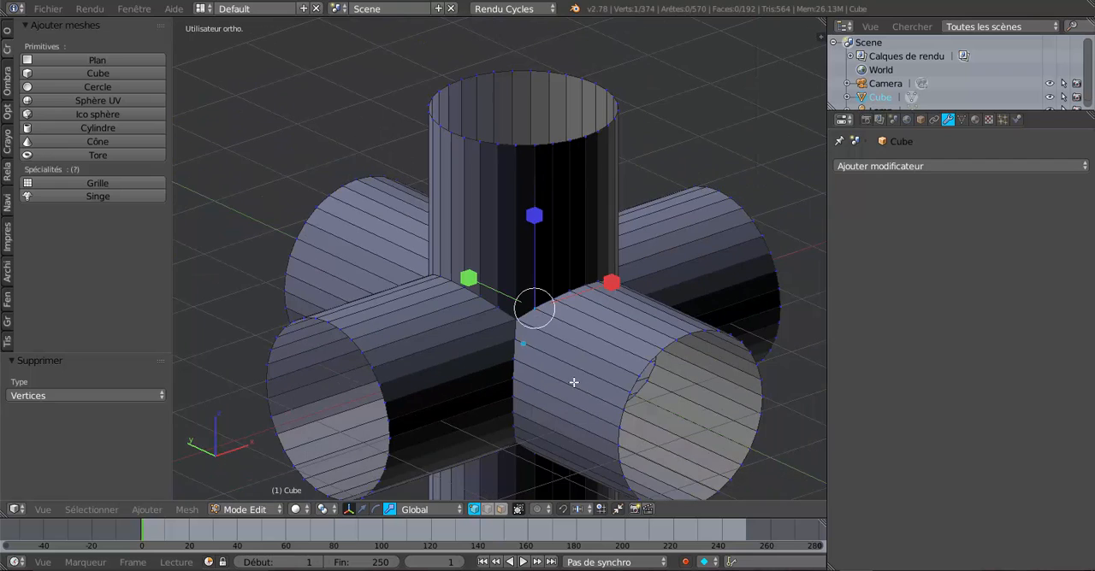
- Select all vertices of the pipe mesh and remove the doubles
{"action": "key", "text": "a"}
{"action": "scroll", "coordinate": [570, 392], "scroll_direction": "down", "scroll_amount": 5}
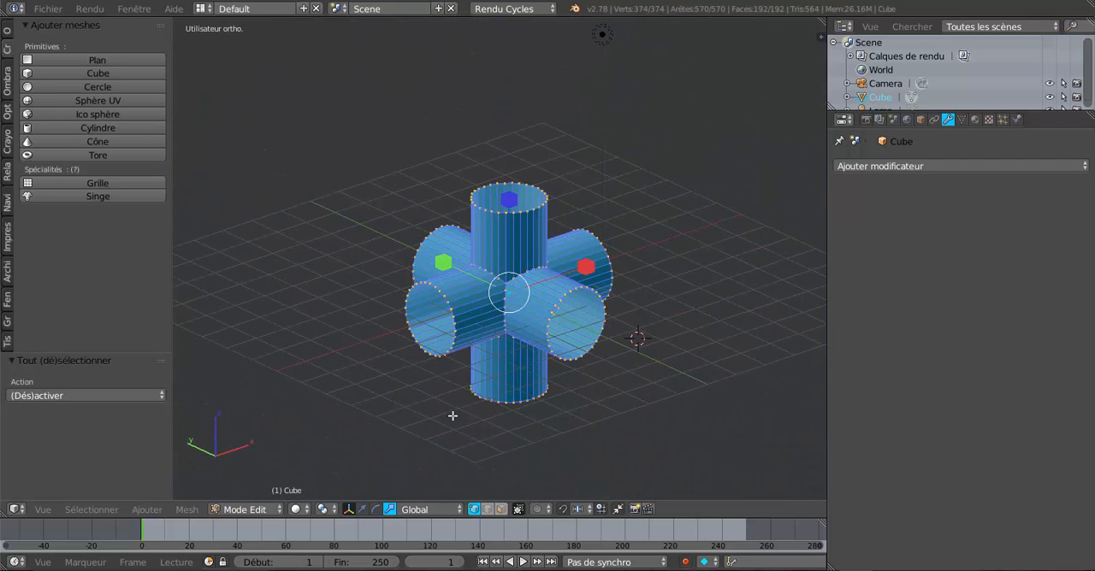
{"action": "left_click", "coordinate": [6, 35]}
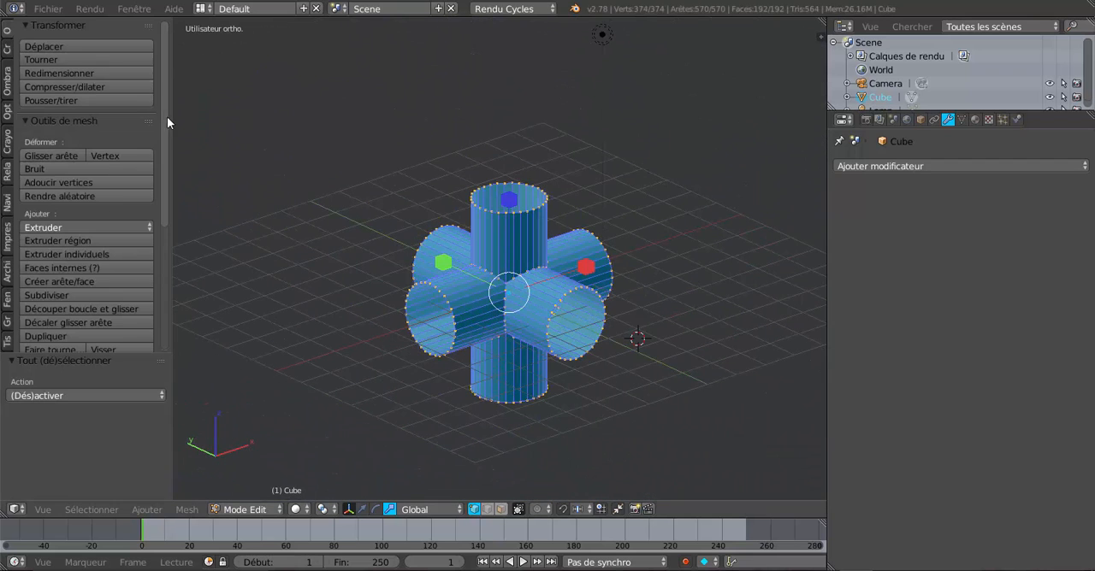
{"action": "left_click_drag", "start_coordinate": [171, 141], "coordinate": [254, 146]}
{"action": "left_click_drag", "start_coordinate": [246, 182], "coordinate": [246, 329]}
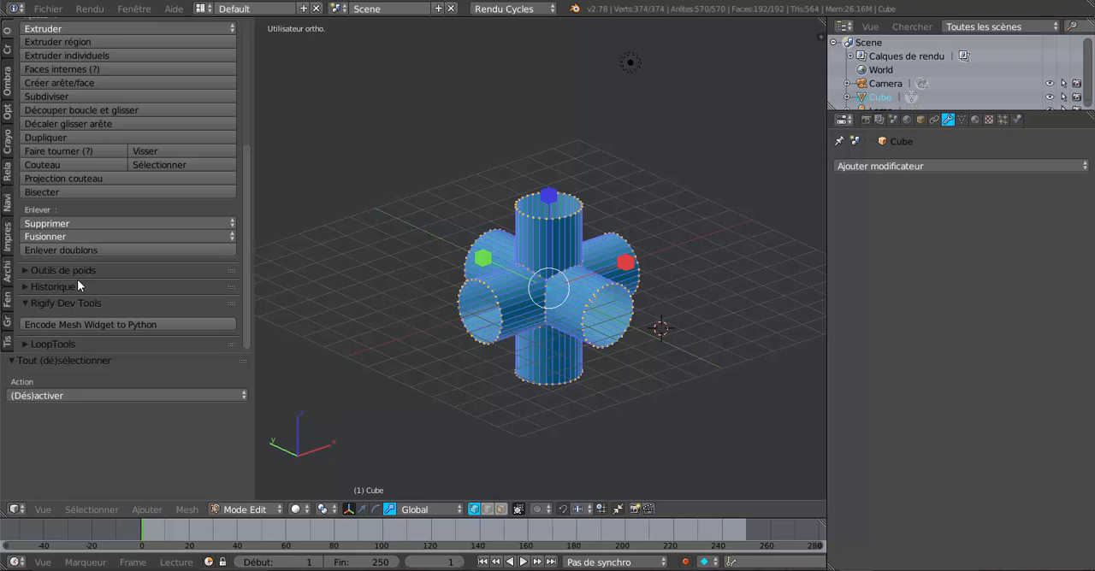
{"action": "left_click", "coordinate": [76, 247]}
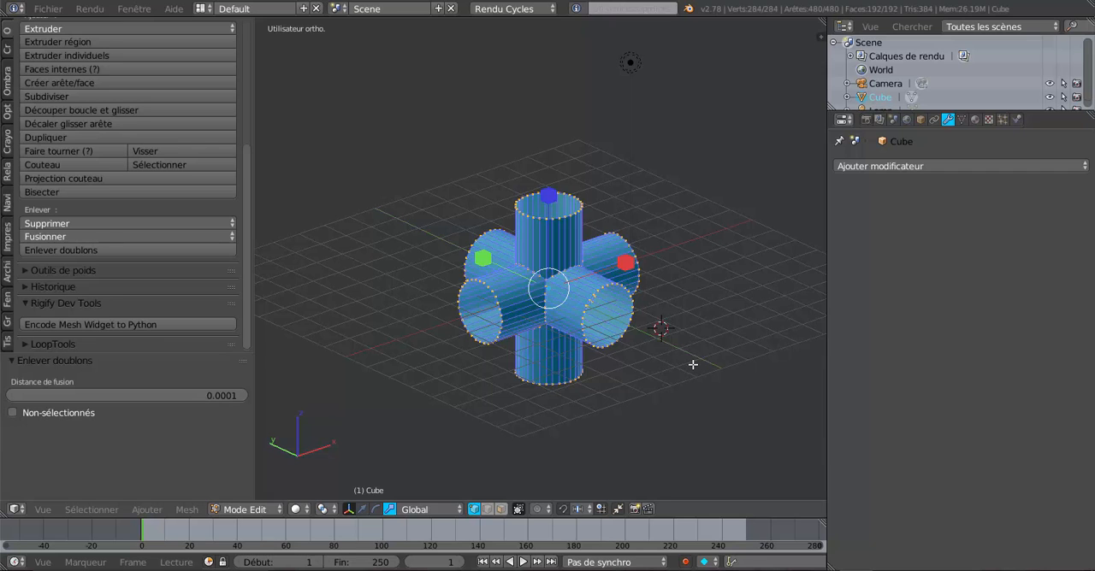
- Try to move several seam vertices, both outside and inside the pipes, to check whether the branches are welded together
{"action": "scroll", "coordinate": [685, 367], "scroll_direction": "up", "scroll_amount": 8}
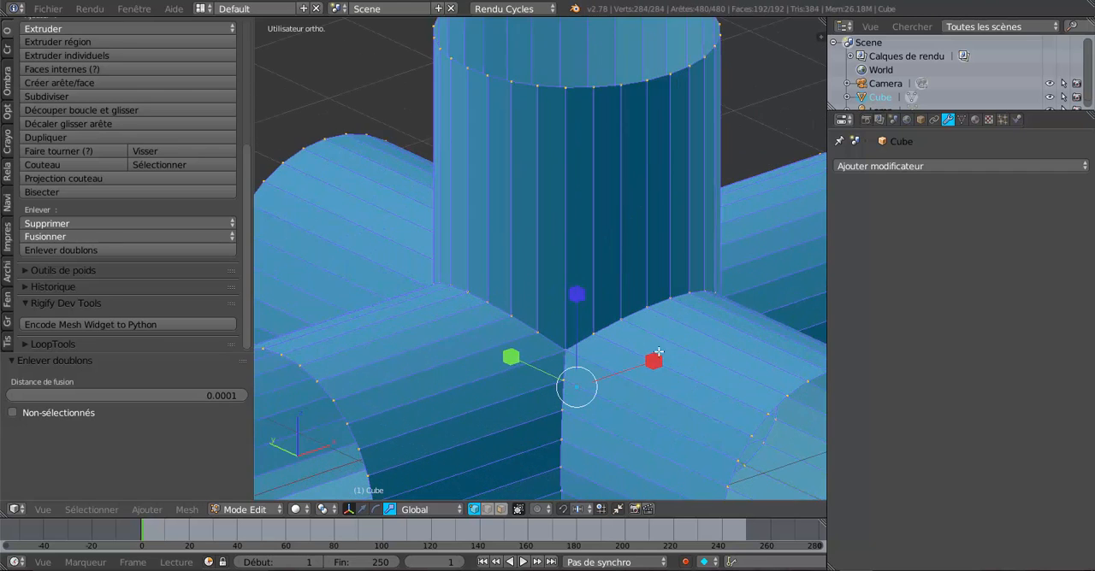
{"action": "right_click", "coordinate": [643, 285]}
{"action": "key", "text": "g"}
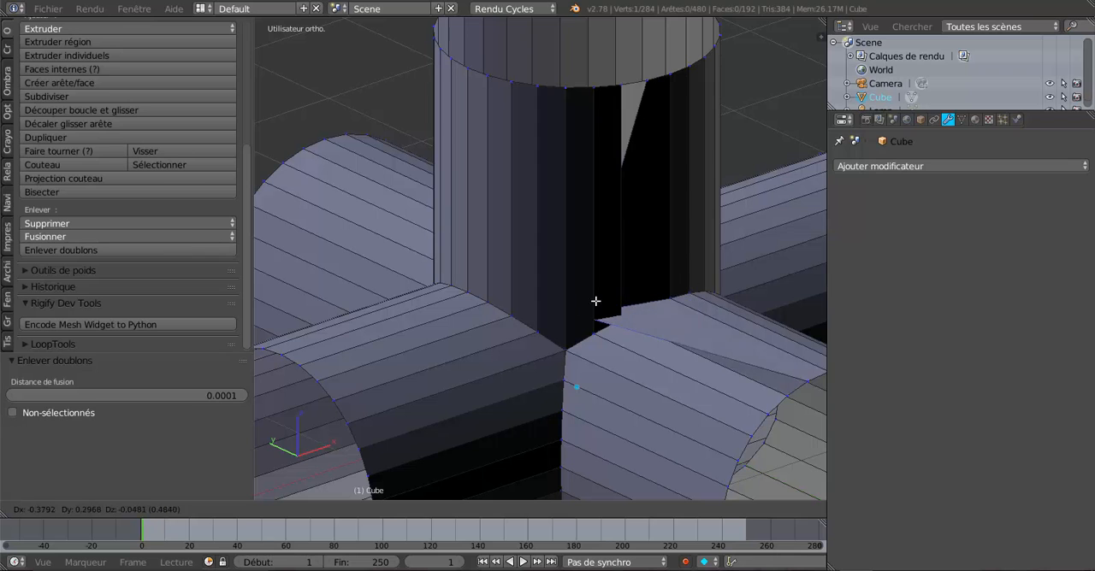
{"action": "right_click", "coordinate": [665, 279]}
{"action": "middle_click_drag", "start_coordinate": [665, 279], "coordinate": [627, 225]}
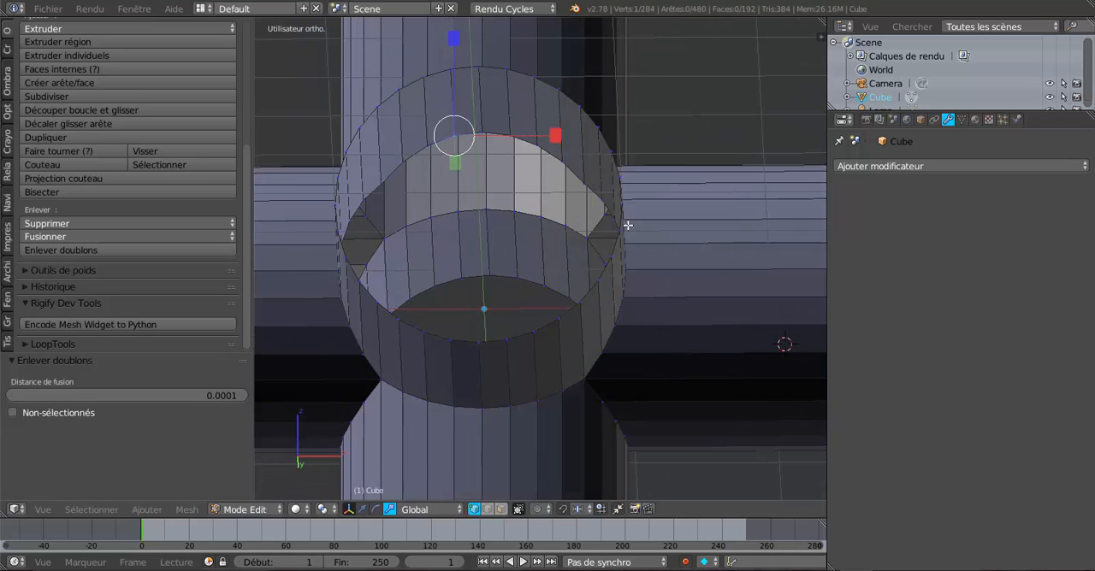
{"action": "scroll", "coordinate": [492, 215], "scroll_direction": "up", "scroll_amount": 4}
{"action": "key", "text": "g"}
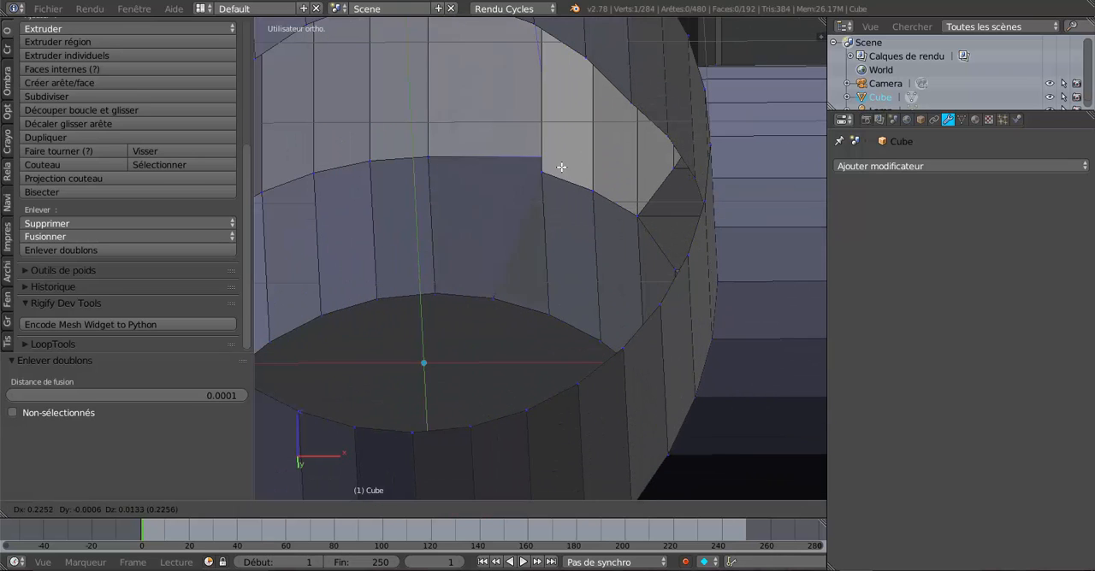
{"action": "right_click", "coordinate": [486, 134]}
{"action": "right_click", "coordinate": [575, 182]}
{"action": "key", "text": "g"}
{"action": "right_click", "coordinate": [582, 129]}
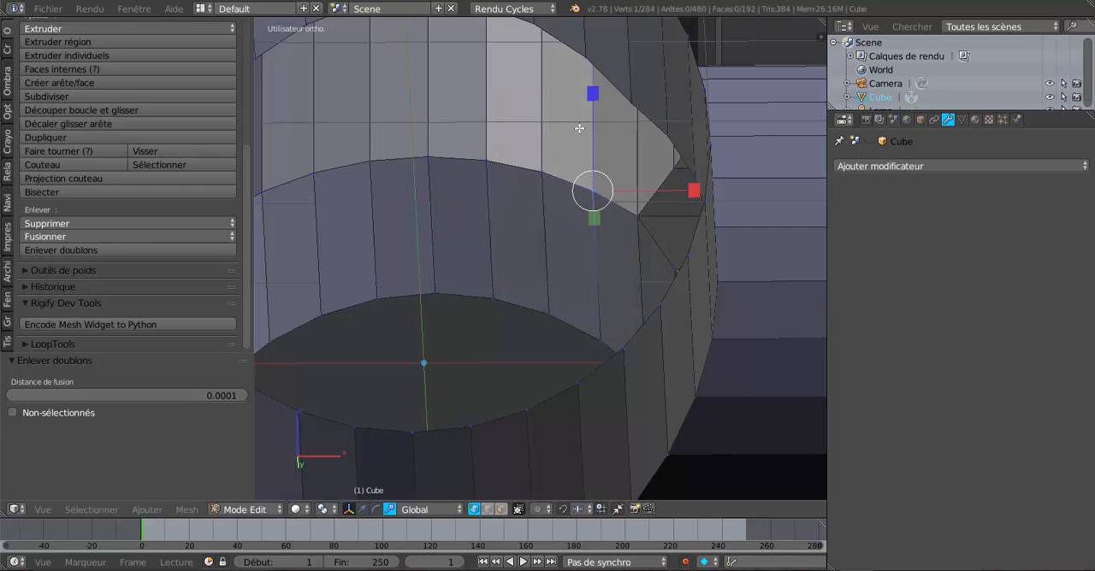
- Return to Object Mode and apply smooth shading to the pipe junction
{"action": "scroll", "coordinate": [511, 269], "scroll_direction": "down", "scroll_amount": 5}
{"action": "middle_click_drag", "start_coordinate": [523, 279], "coordinate": [628, 352]}
{"action": "scroll", "coordinate": [669, 331], "scroll_direction": "down", "scroll_amount": 3}
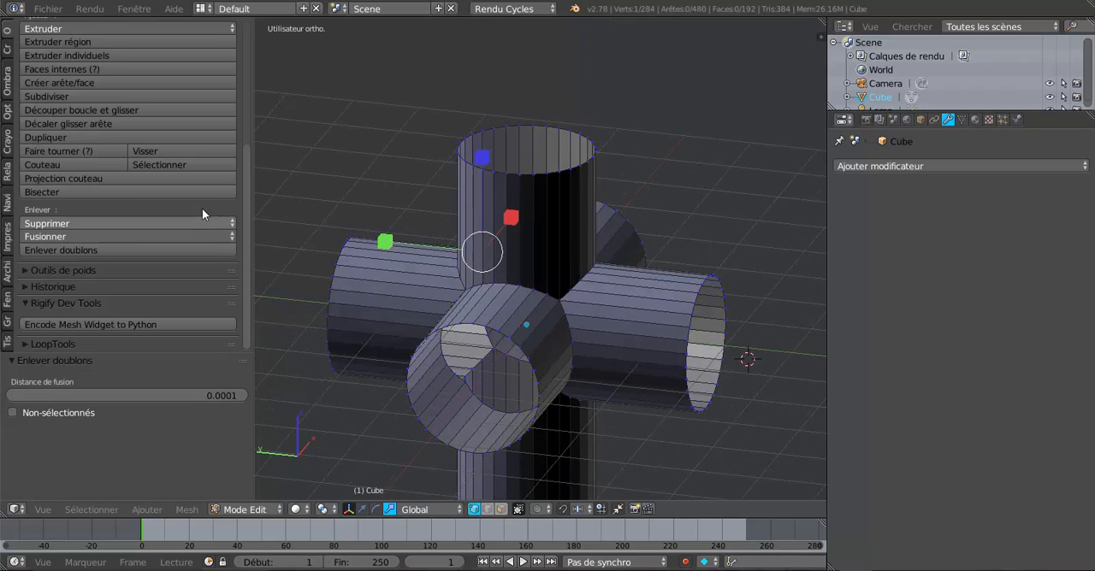
{"action": "scroll", "coordinate": [162, 109], "scroll_direction": "up", "scroll_amount": 5}
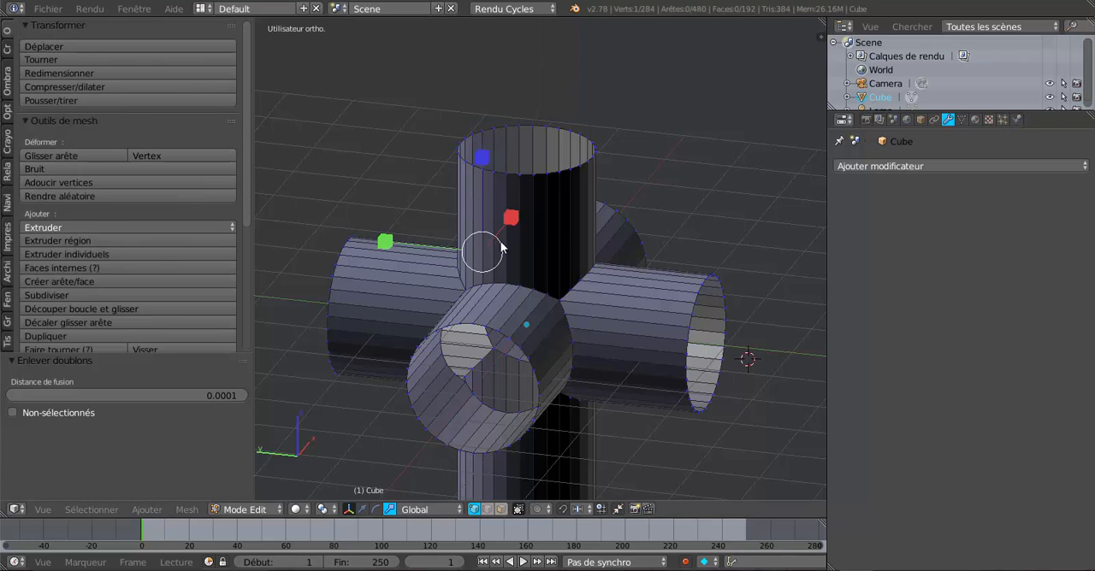
{"action": "key", "text": "Tab"}
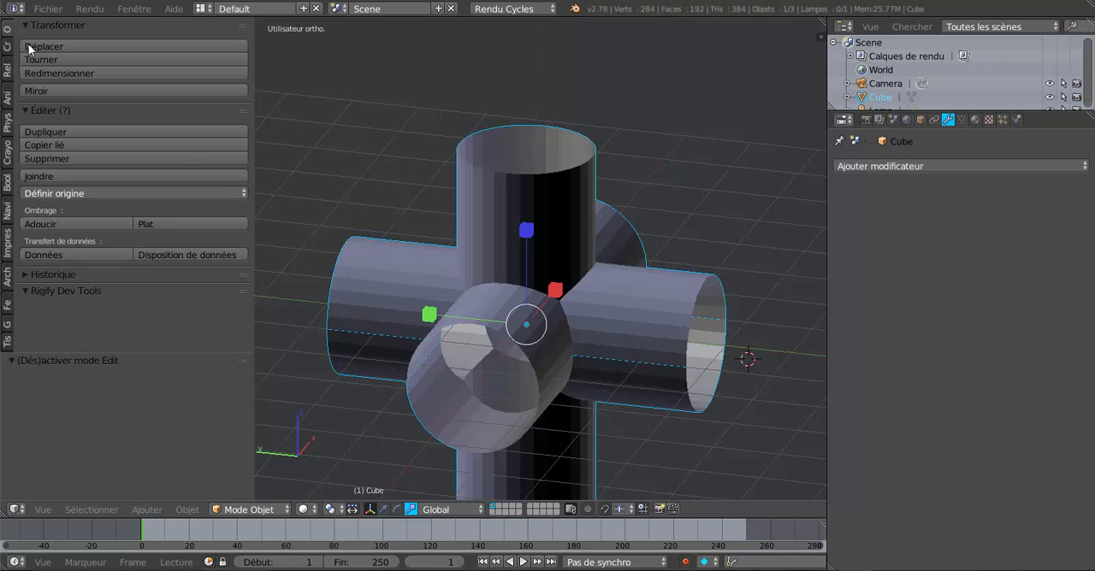
{"action": "left_click", "coordinate": [53, 225]}
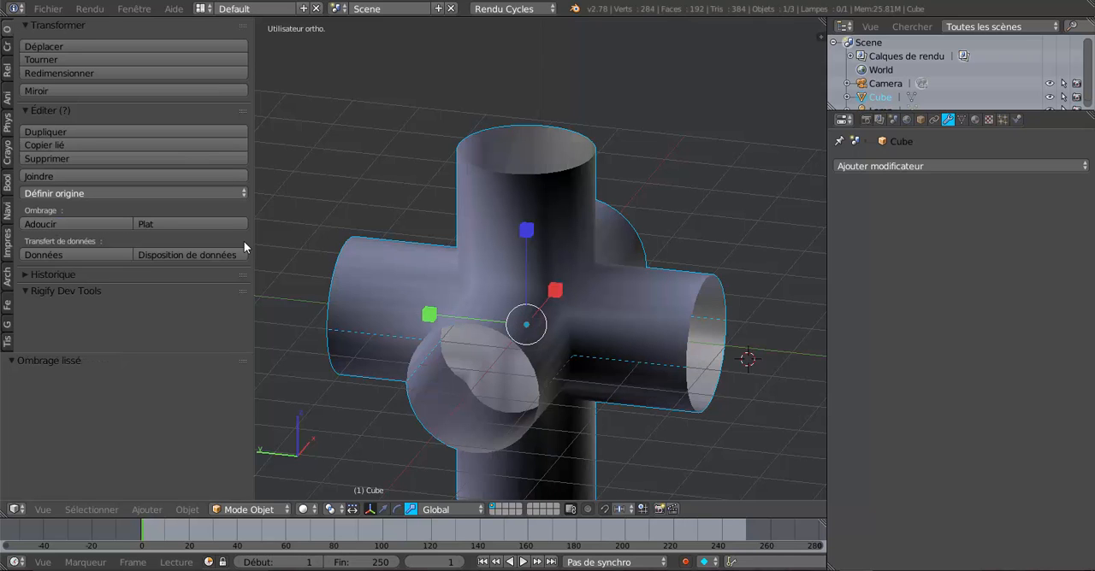
- Add a Subdivision Surface modifier to the pipe junction and set its view subdivisions to 2
{"action": "scroll", "coordinate": [664, 281], "scroll_direction": "down", "scroll_amount": 3}
{"action": "middle_click_drag", "start_coordinate": [662, 275], "coordinate": [623, 289]}
{"action": "scroll", "coordinate": [618, 282], "scroll_direction": "up", "scroll_amount": 3}
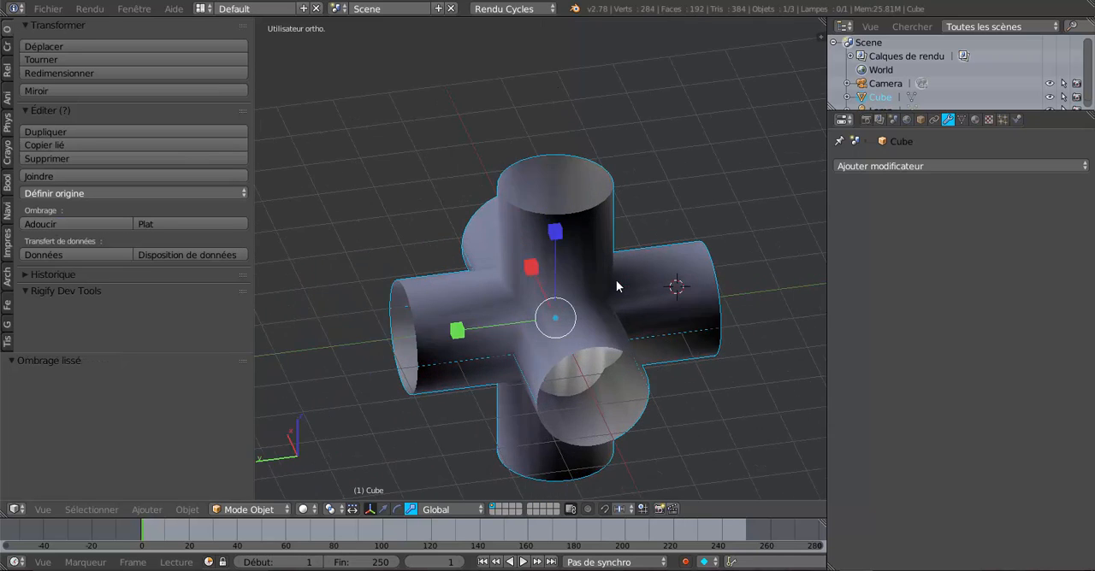
{"action": "left_click_drag", "start_coordinate": [776, 227], "coordinate": [761, 227]}
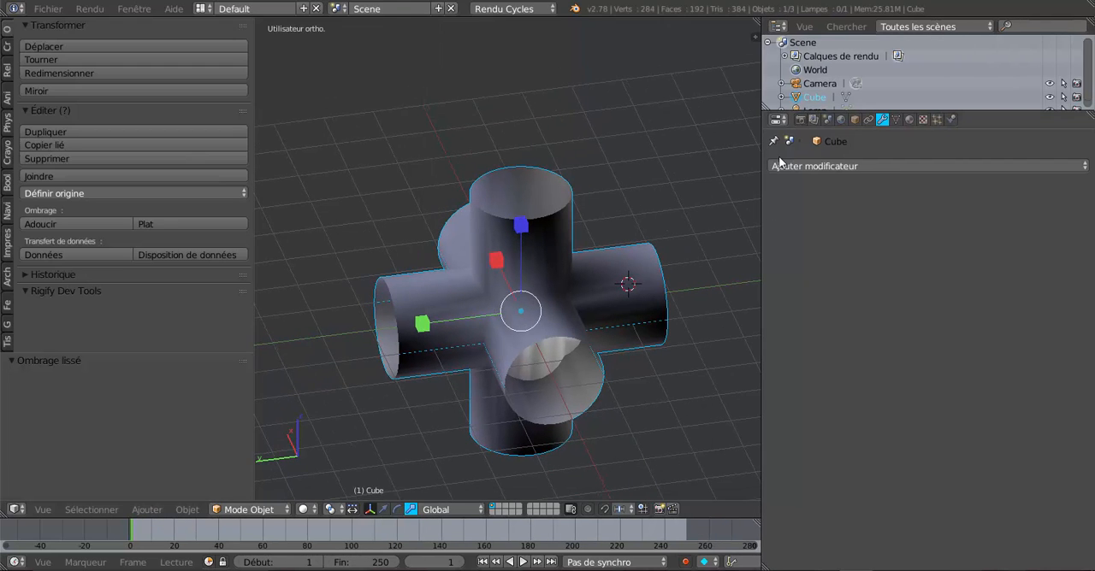
{"action": "left_click", "coordinate": [882, 166]}
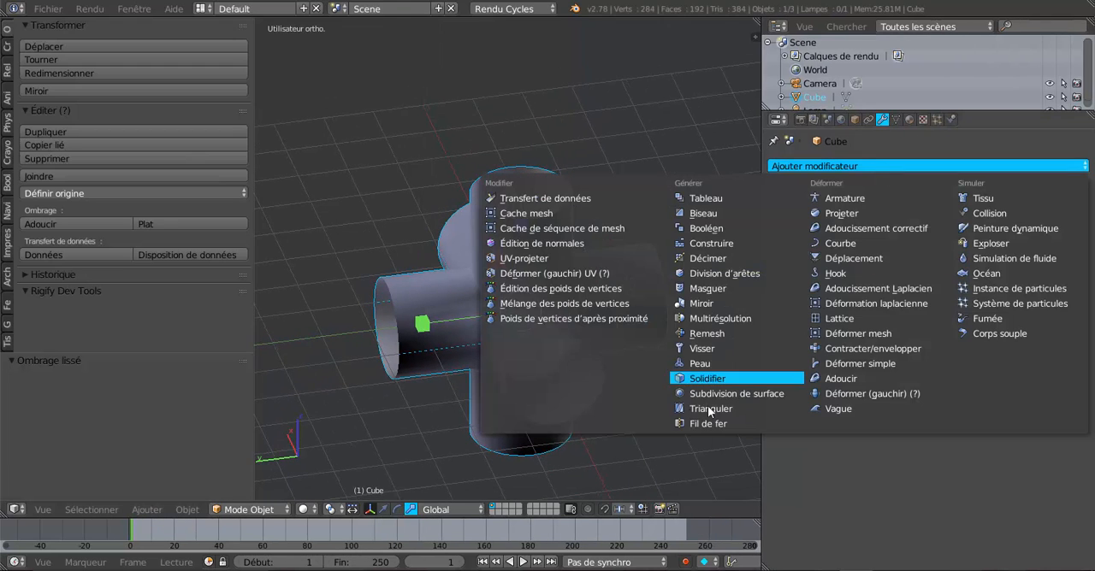
{"action": "left_click", "coordinate": [736, 393]}
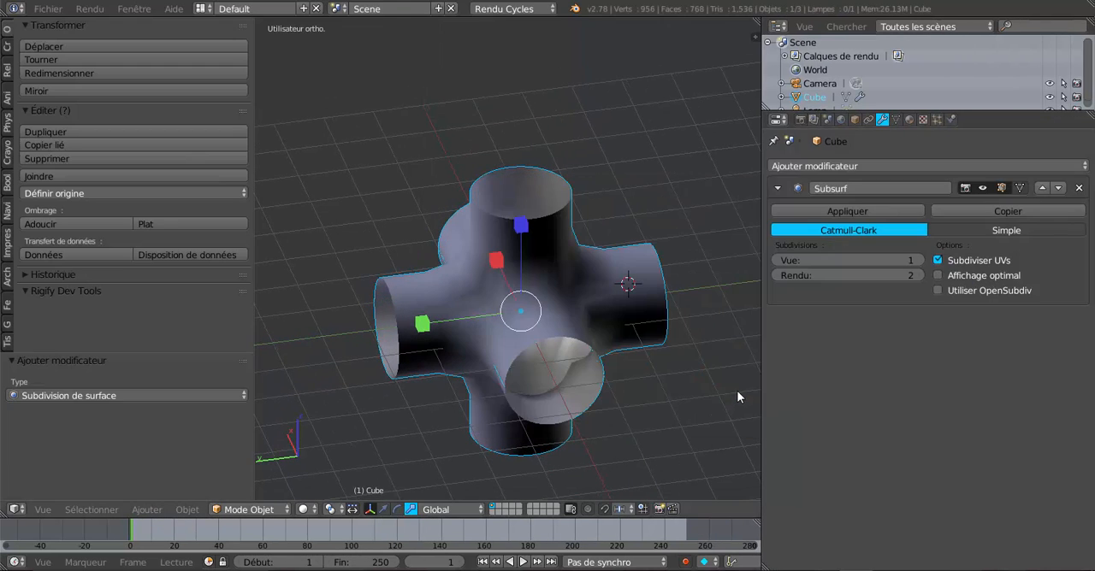
{"action": "left_click", "coordinate": [912, 260]}
- In Edit Mode, add one loop cut on the negative-Y branch and one on the upward branch, each slid close to the junction seam
{"action": "scroll", "coordinate": [685, 282], "scroll_direction": "up", "scroll_amount": 2}
{"action": "key", "text": "Tab"}
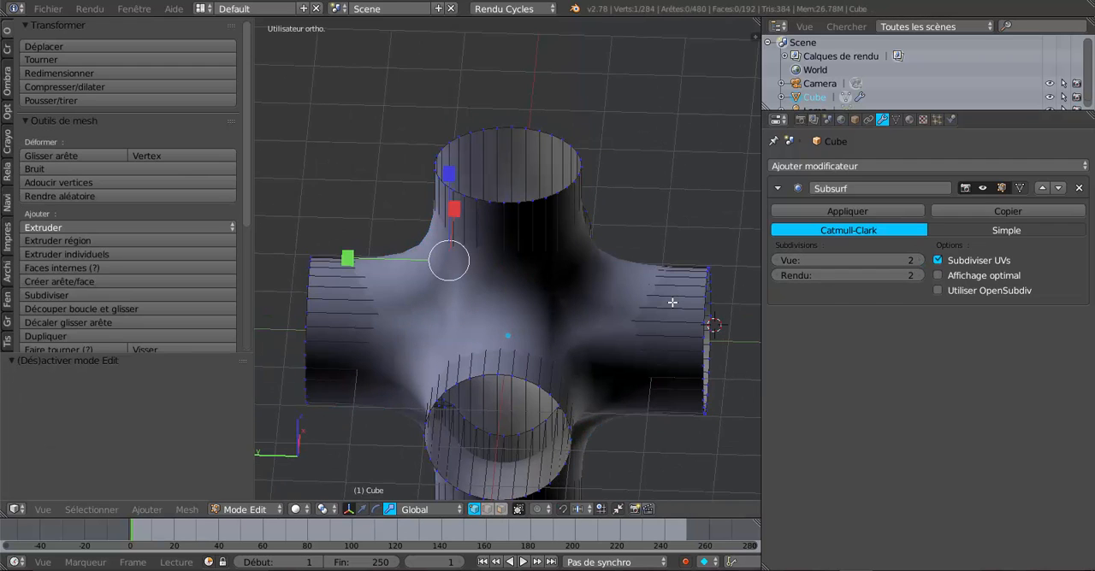
{"action": "key", "text": "ctrl+r"}
{"action": "left_click", "coordinate": [667, 302]}
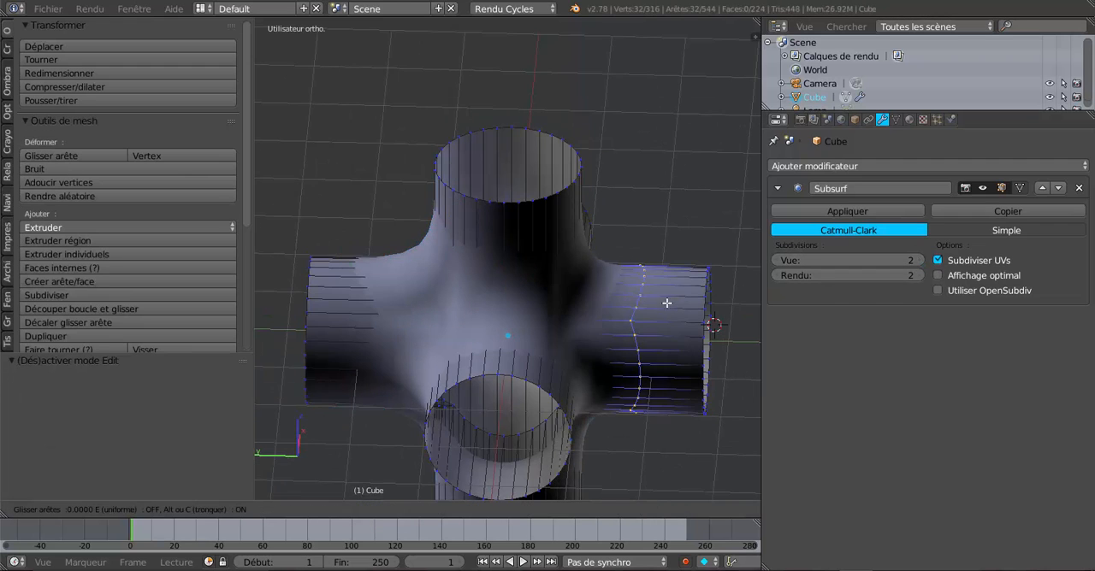
{"action": "left_click", "coordinate": [611, 315]}
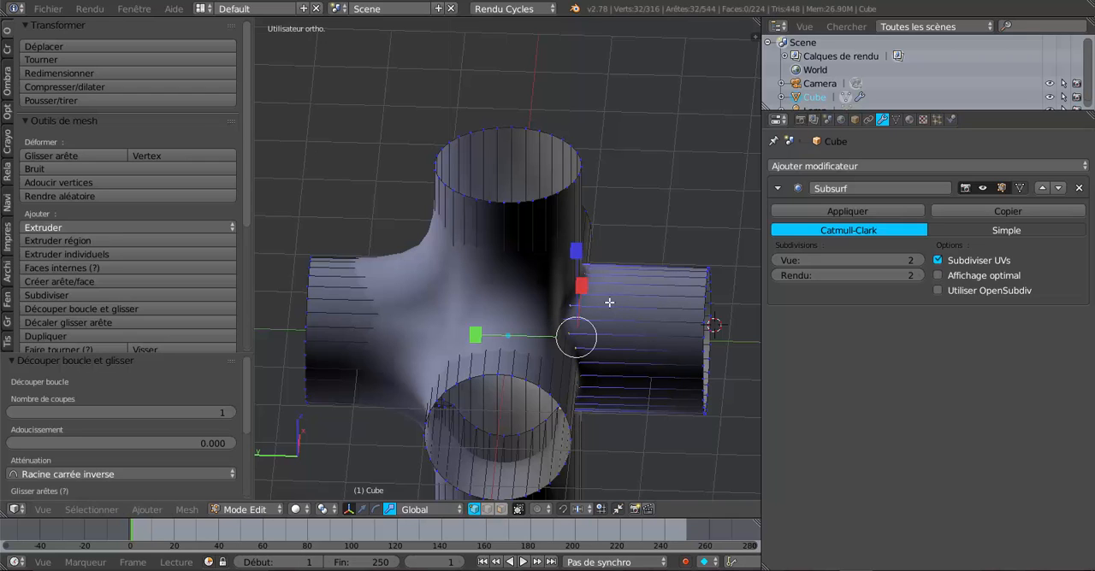
{"action": "key", "text": "ctrl+r"}
{"action": "left_click", "coordinate": [536, 227]}
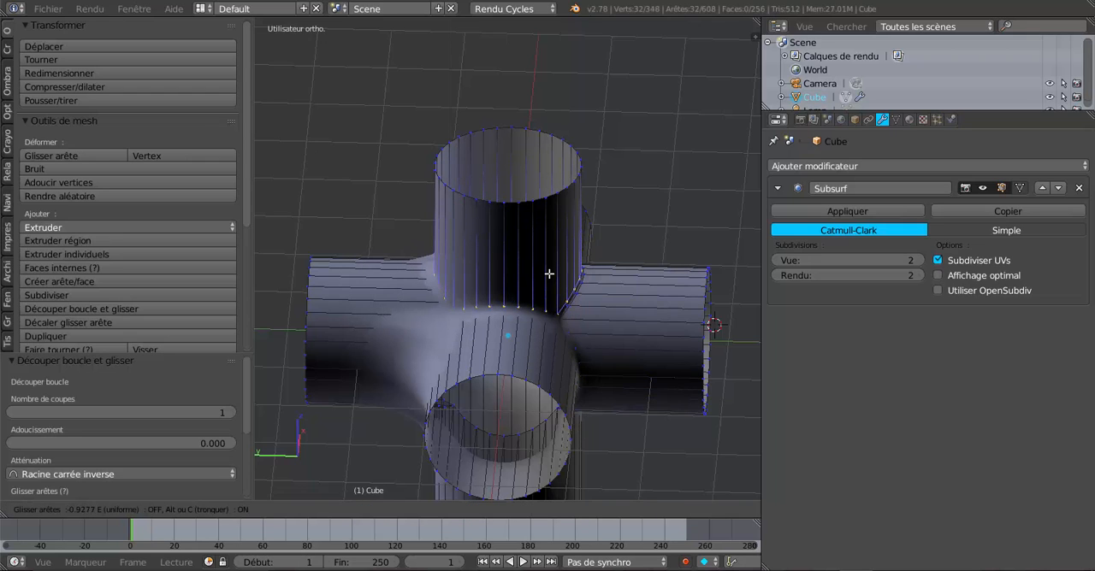
{"action": "left_click", "coordinate": [550, 274]}
- Add a loop cut near the seam on the negative-X branch and another on the positive-Y branch
{"action": "key", "text": "ctrl+r"}
{"action": "left_click", "coordinate": [557, 356]}
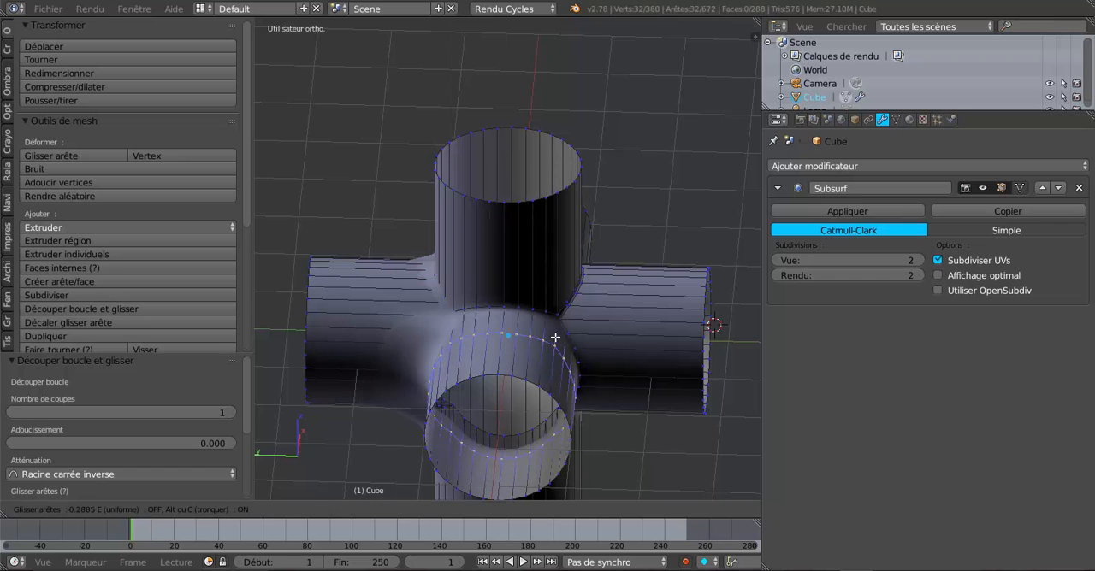
{"action": "left_click", "coordinate": [560, 323]}
{"action": "middle_click_drag", "start_coordinate": [560, 323], "coordinate": [552, 332]}
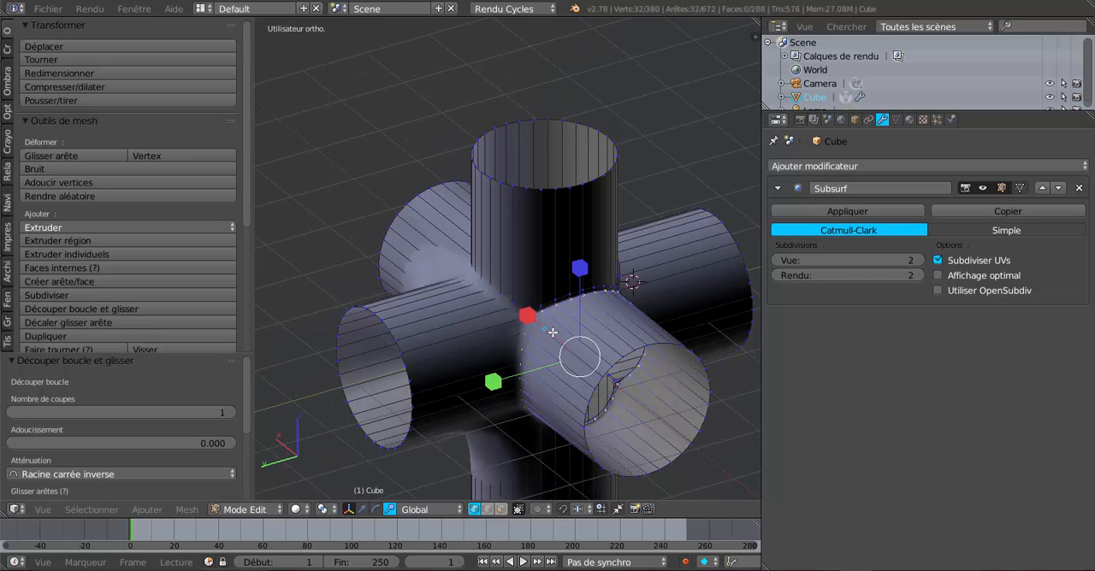
{"action": "key", "text": "ctrl+r"}
{"action": "left_click", "coordinate": [492, 323]}
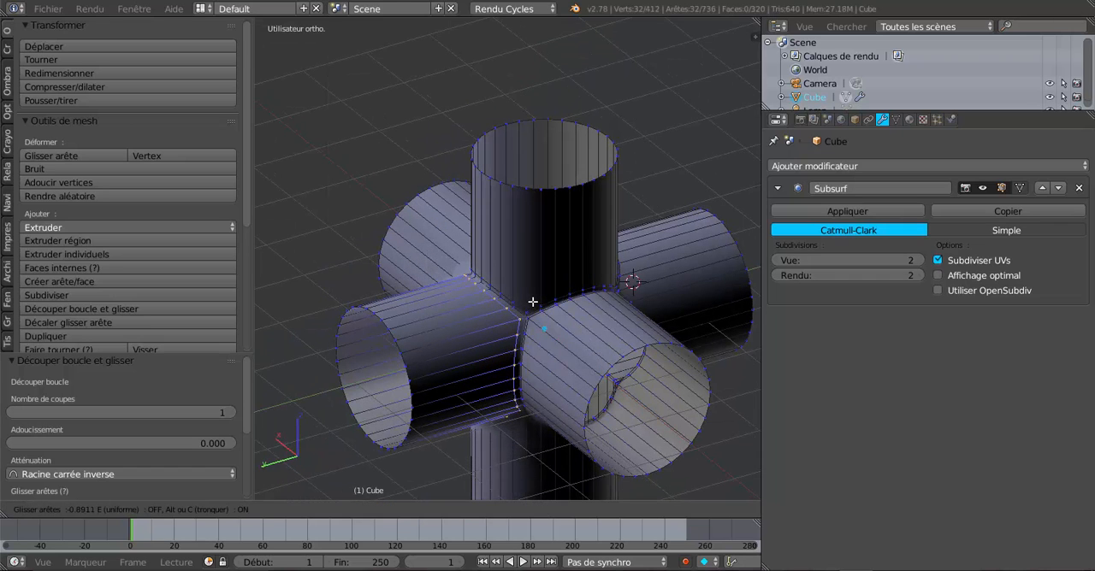
{"action": "left_click", "coordinate": [513, 315]}
- Add loop cuts near the seam on the positive-X and downward branches, and return to Object Mode
{"action": "middle_click_drag", "start_coordinate": [512, 315], "coordinate": [501, 303]}
{"action": "key", "text": "ctrl+r"}
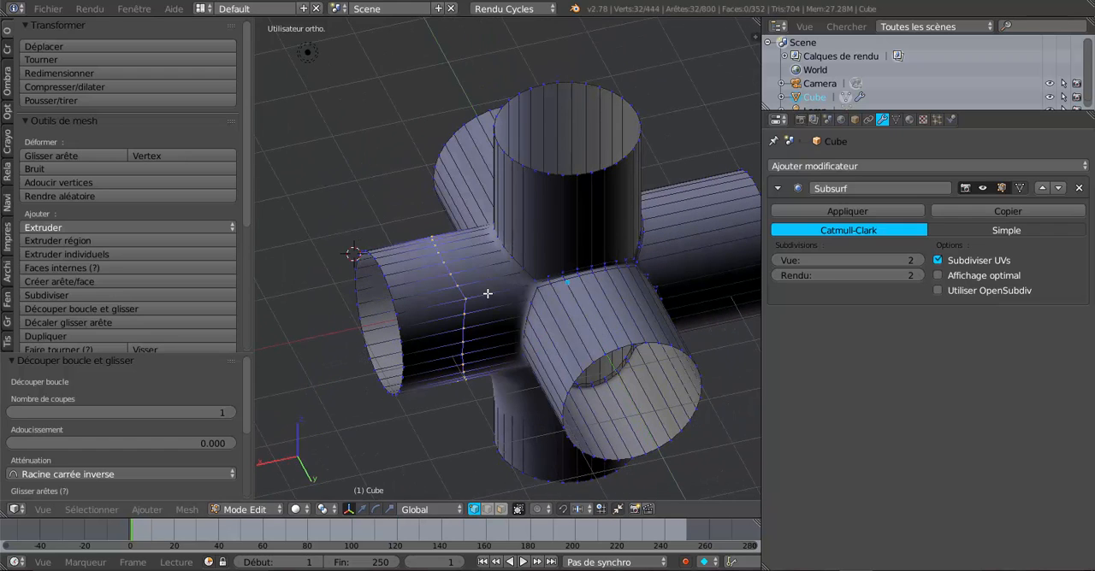
{"action": "left_click", "coordinate": [488, 295]}
{"action": "left_click", "coordinate": [547, 272]}
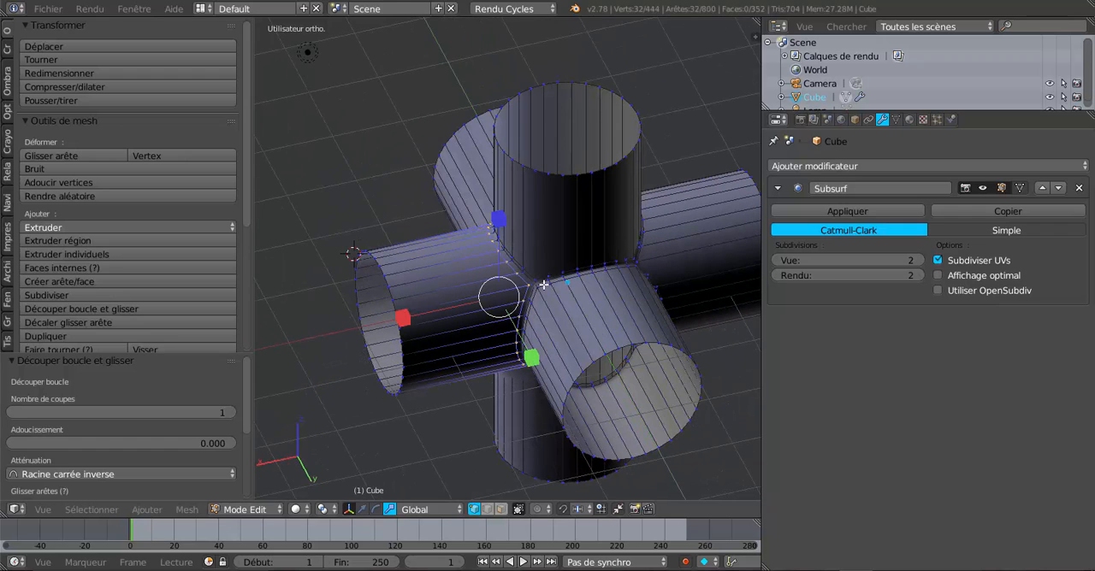
{"action": "middle_click_drag", "start_coordinate": [546, 285], "coordinate": [524, 184]}
{"action": "key", "text": "ctrl+r"}
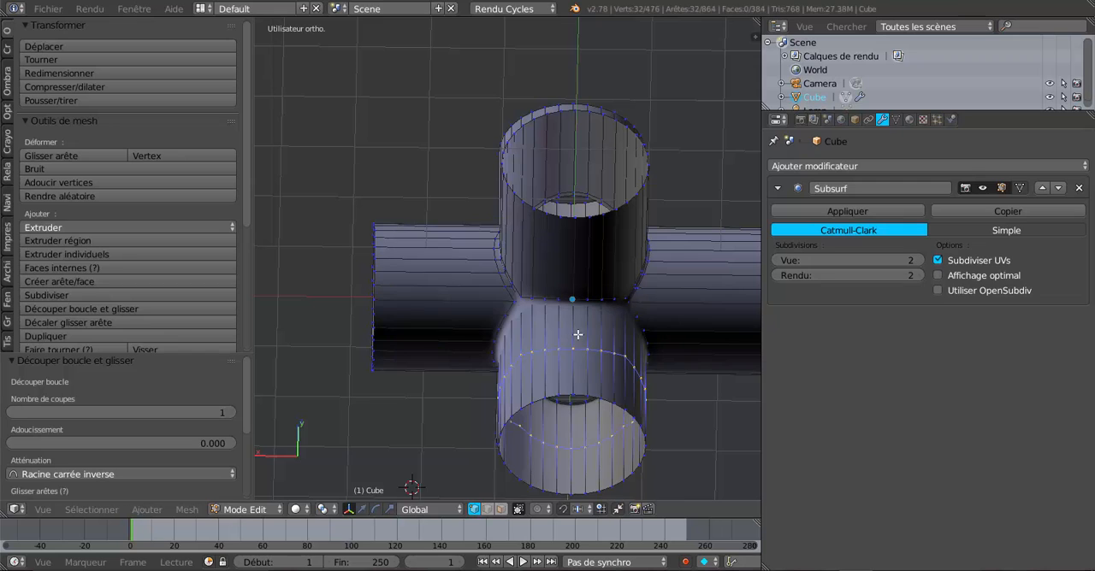
{"action": "left_click", "coordinate": [581, 298]}
{"action": "left_click", "coordinate": [586, 296]}
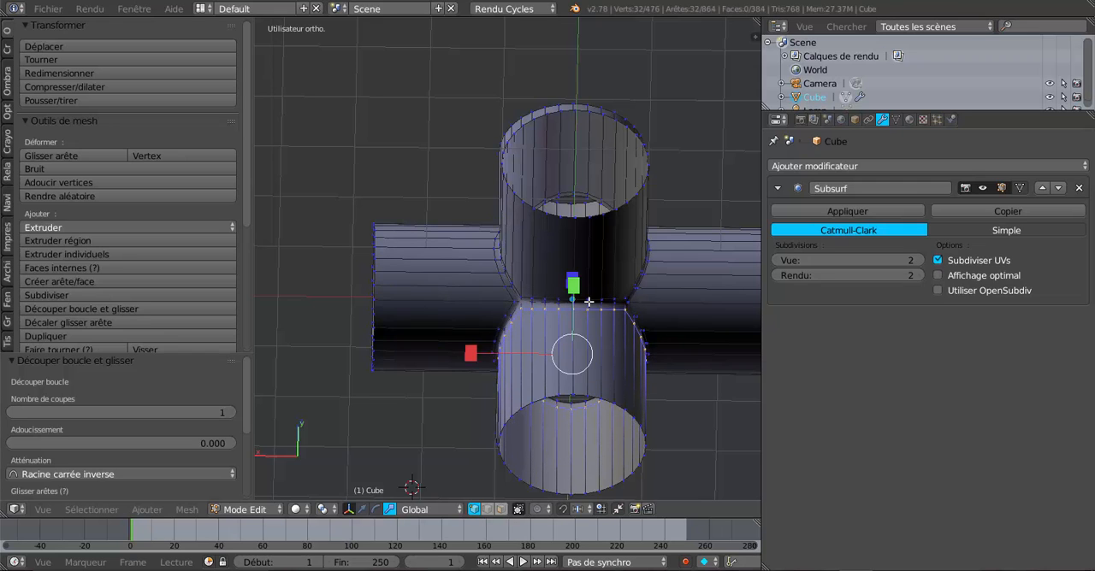
{"action": "middle_click_drag", "start_coordinate": [586, 296], "coordinate": [650, 371]}
{"action": "key", "text": "Tab"}
- Enlarge the 3D view by resizing the side panels and examine the finished six-way pipe junction
{"action": "middle_click_drag", "start_coordinate": [599, 421], "coordinate": [518, 363]}
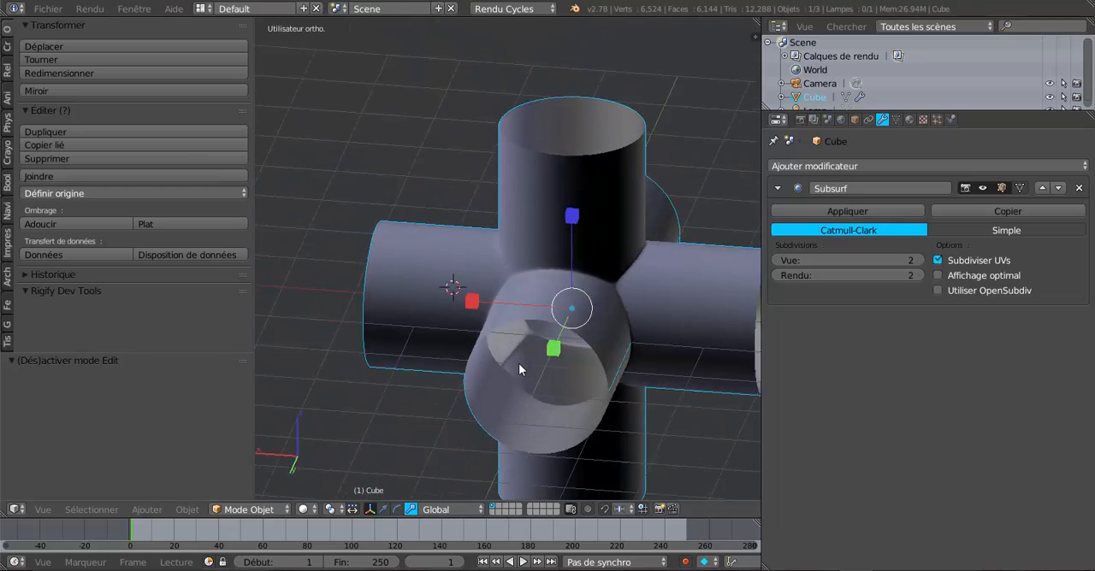
{"action": "scroll", "coordinate": [518, 363], "scroll_direction": "down", "scroll_amount": 3}
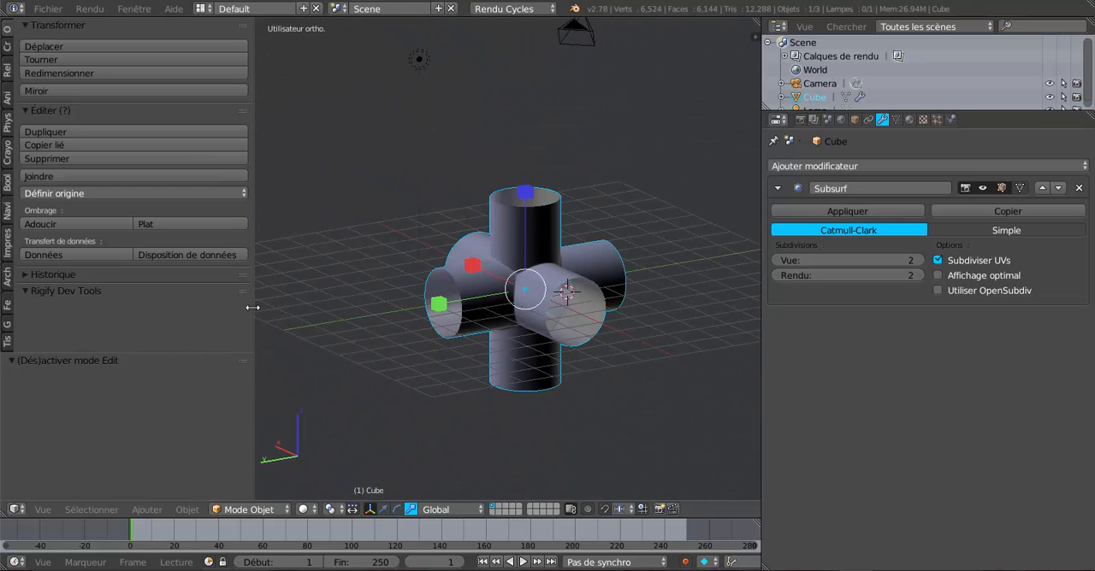
{"action": "left_click_drag", "start_coordinate": [252, 307], "coordinate": [59, 338]}
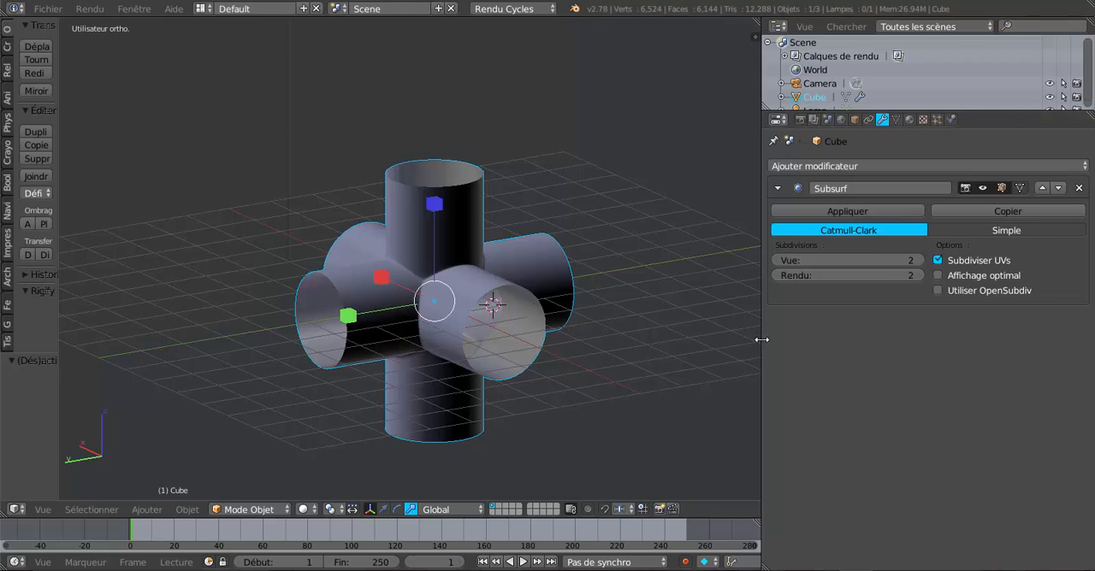
{"action": "left_click_drag", "start_coordinate": [761, 340], "coordinate": [1010, 336]}
{"action": "scroll", "coordinate": [941, 333], "scroll_direction": "down", "scroll_amount": 2}
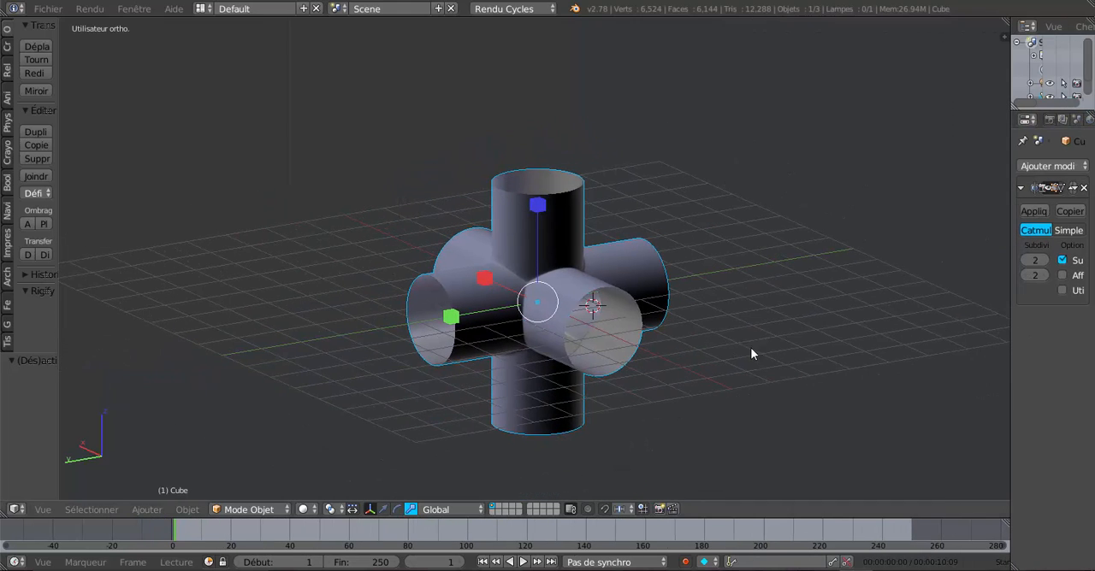
{"action": "left_click_drag", "start_coordinate": [58, 314], "coordinate": [137, 313]}
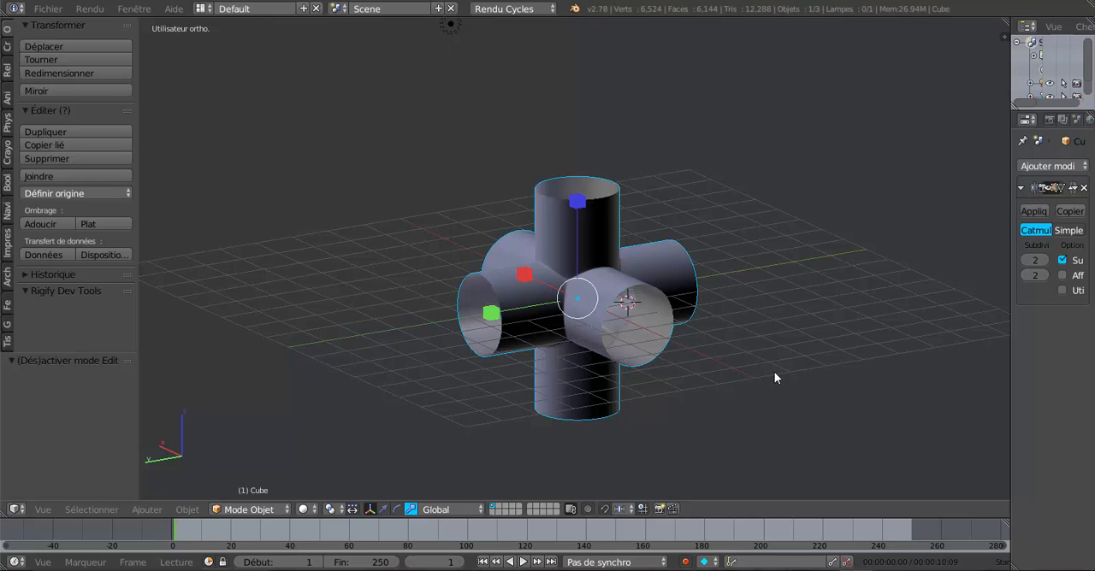
{"action": "scroll", "coordinate": [814, 390], "scroll_direction": "up", "scroll_amount": 1}
{"action": "middle_click_drag", "start_coordinate": [814, 389], "coordinate": [739, 375], "text": "shift"}
{"action": "left_click_drag", "start_coordinate": [1010, 345], "coordinate": [947, 345]}
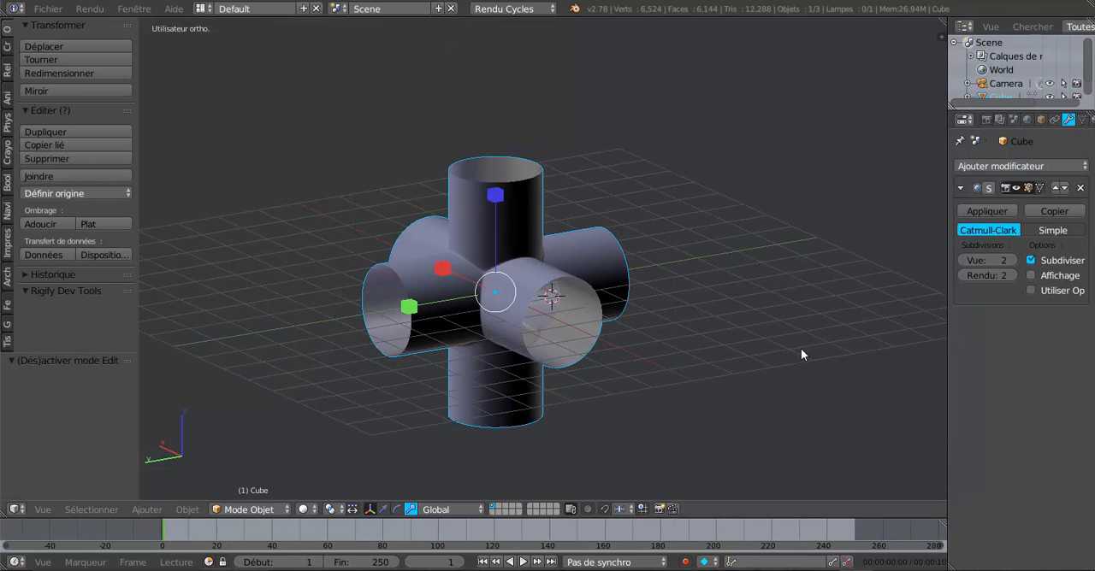